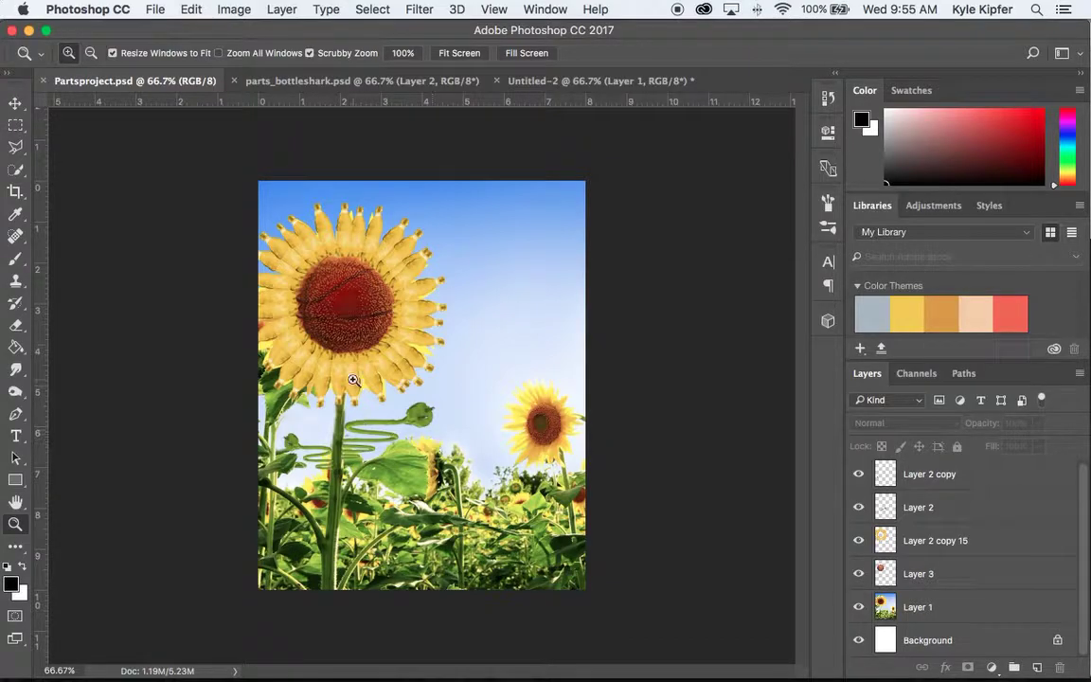
Toggle the petal overlay and Layer 3 visibility, then inspect Layers 3, 1 and 2
scroll(985, 583, "up", 1)
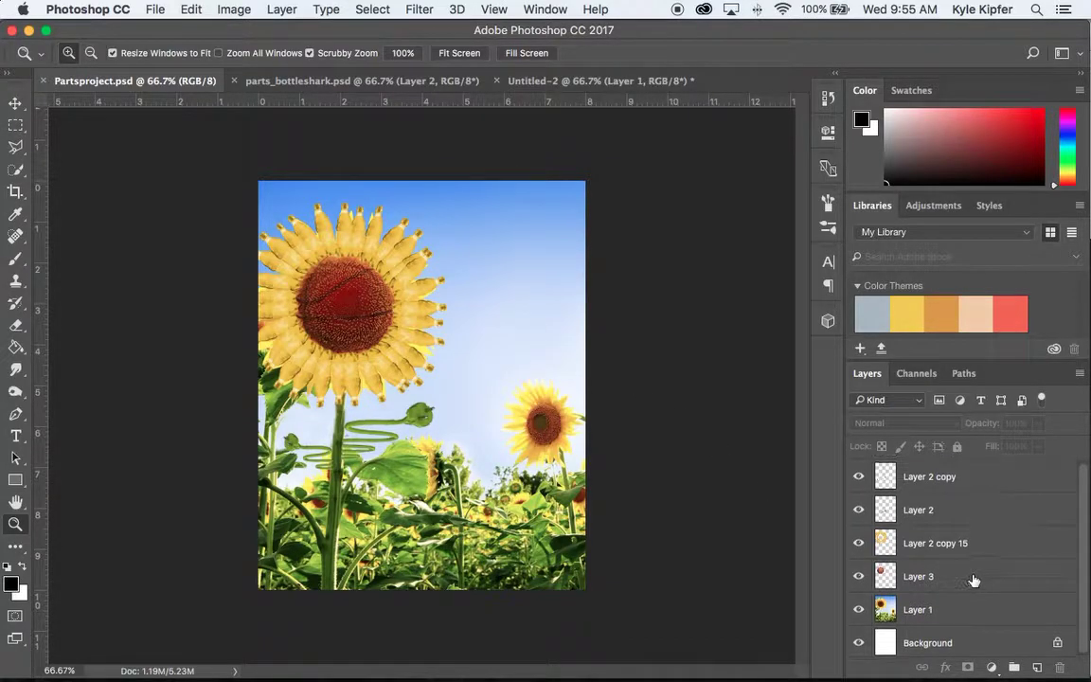
left_click(859, 544)
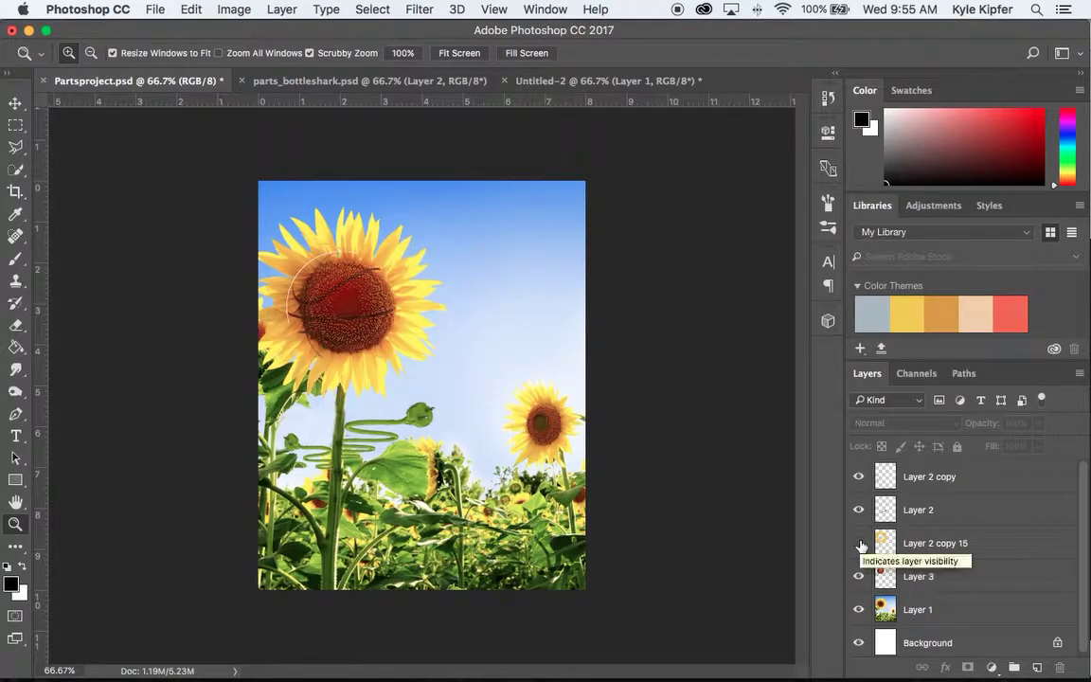
left_click(859, 543)
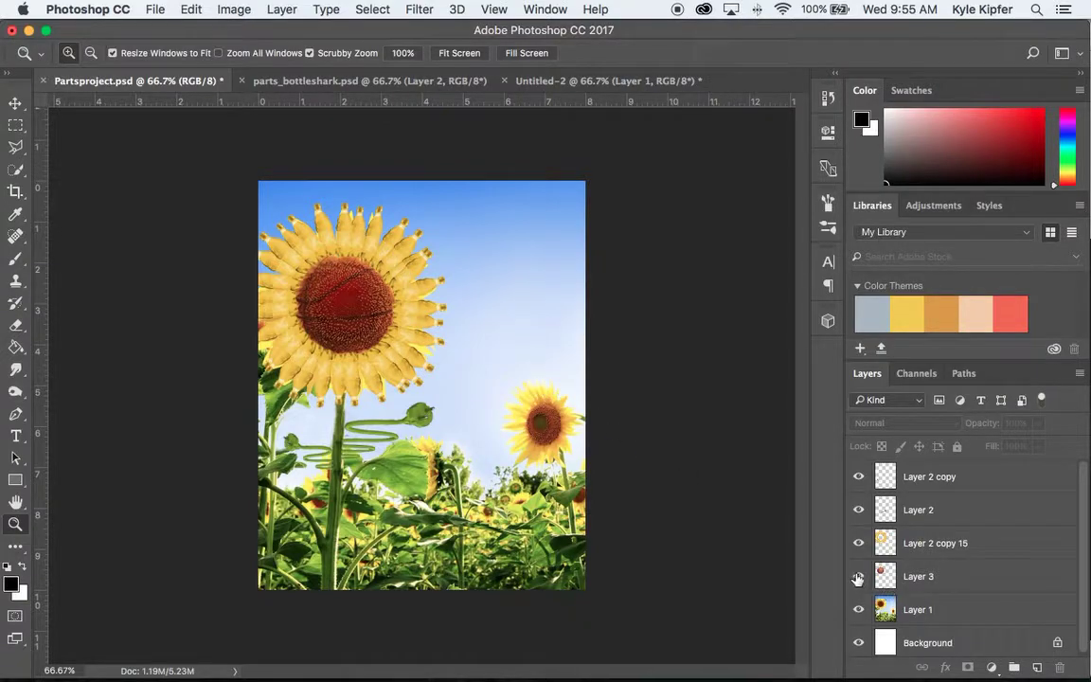
left_click(858, 576)
left_click(858, 577)
left_click(982, 577)
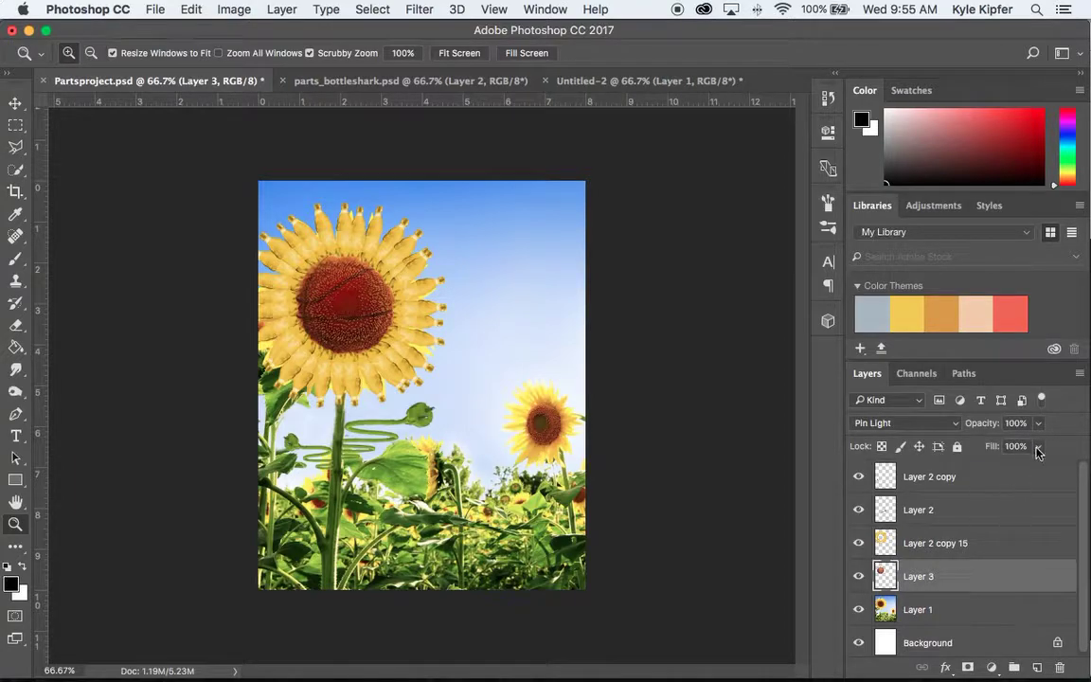
left_click(931, 615)
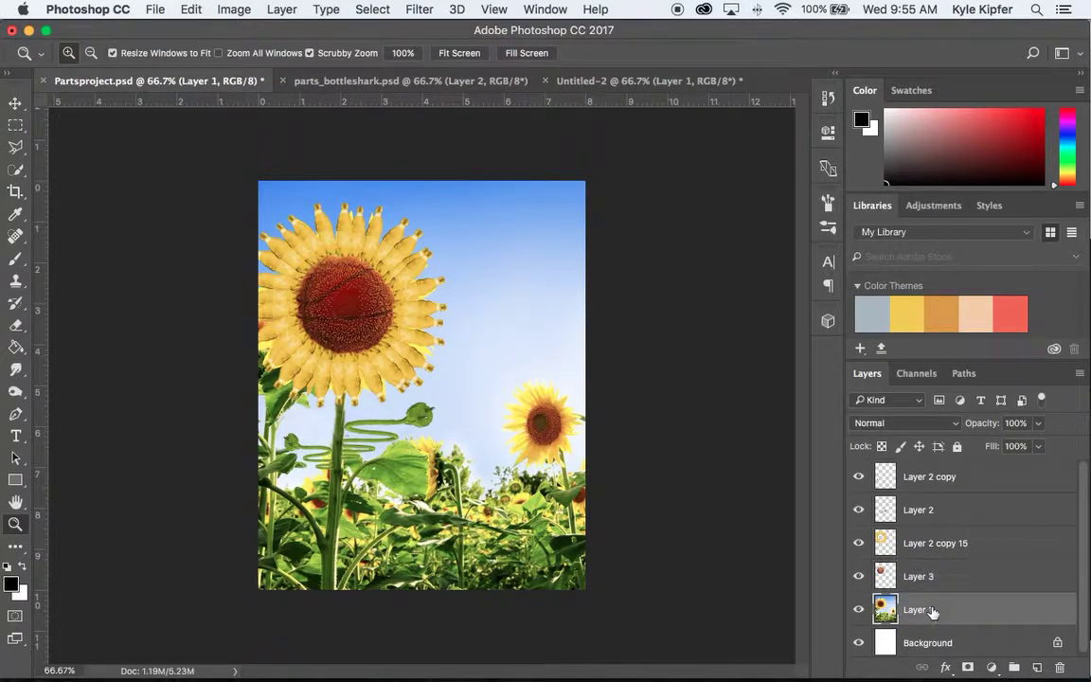
left_click(911, 511)
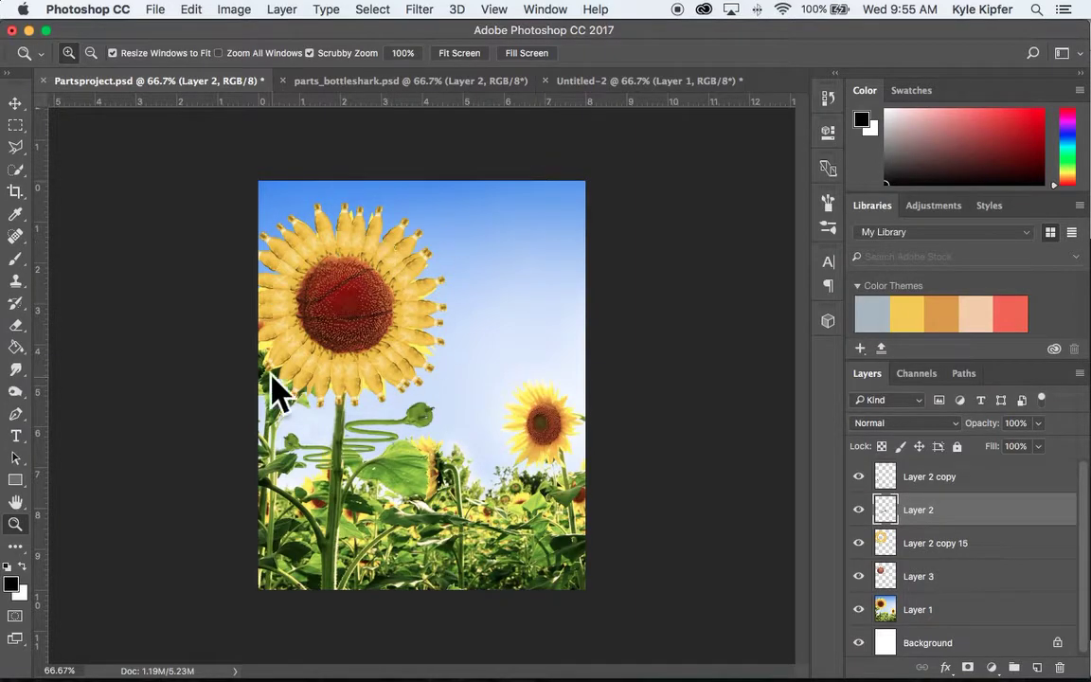
Switch to parts_bottleshark.psd and dismiss a New Document dialog without creating anything
left_click(410, 84)
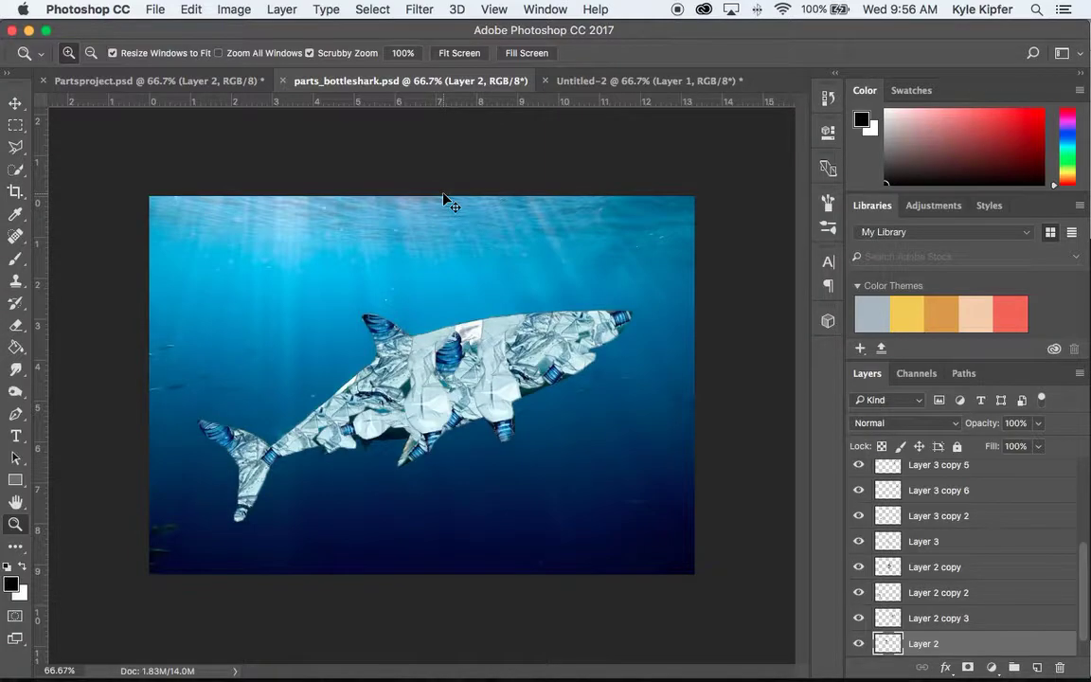
key("super+n")
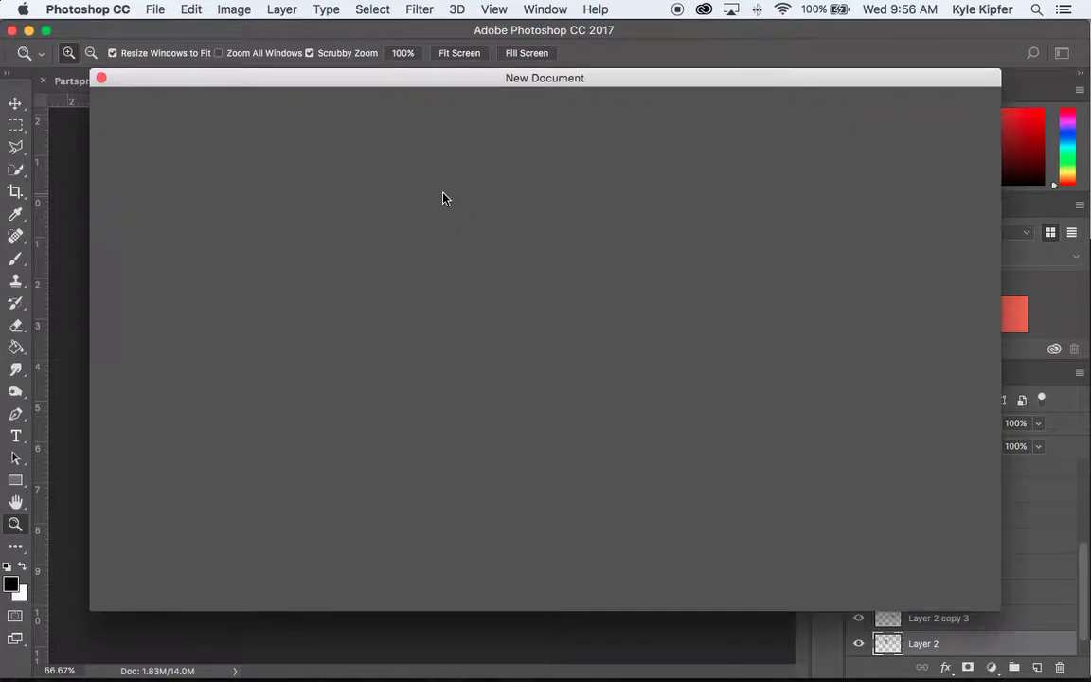
left_click(101, 81)
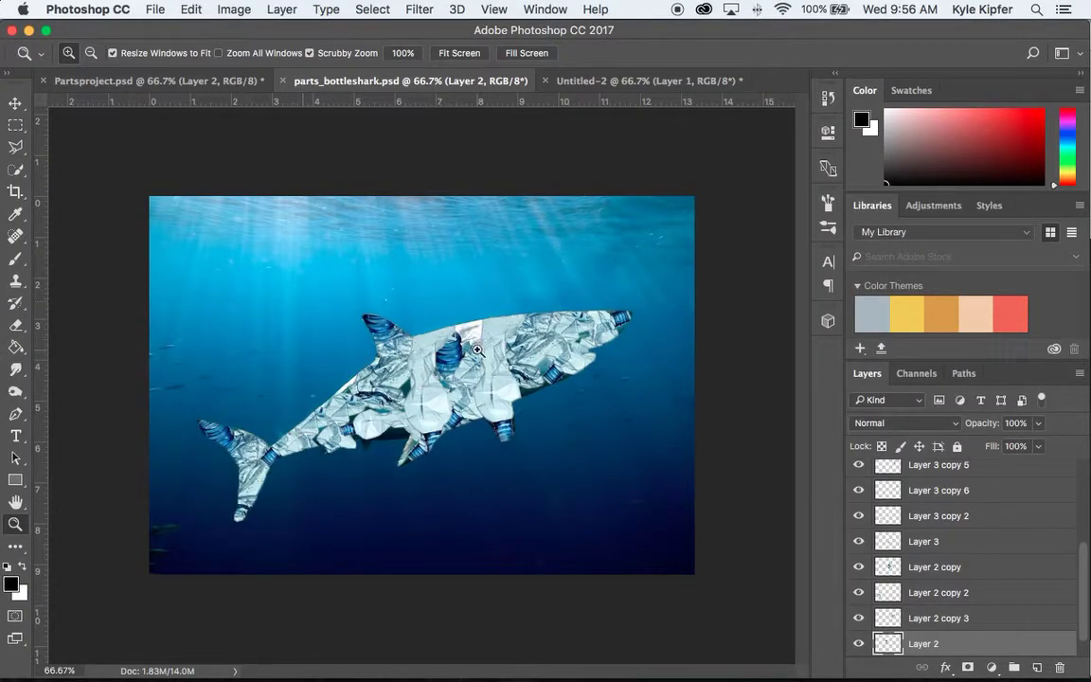
Copy the great white shark image from Chrome's results to the clipboard and return to Photoshop
key("super+Tab")
key("super+Tab")
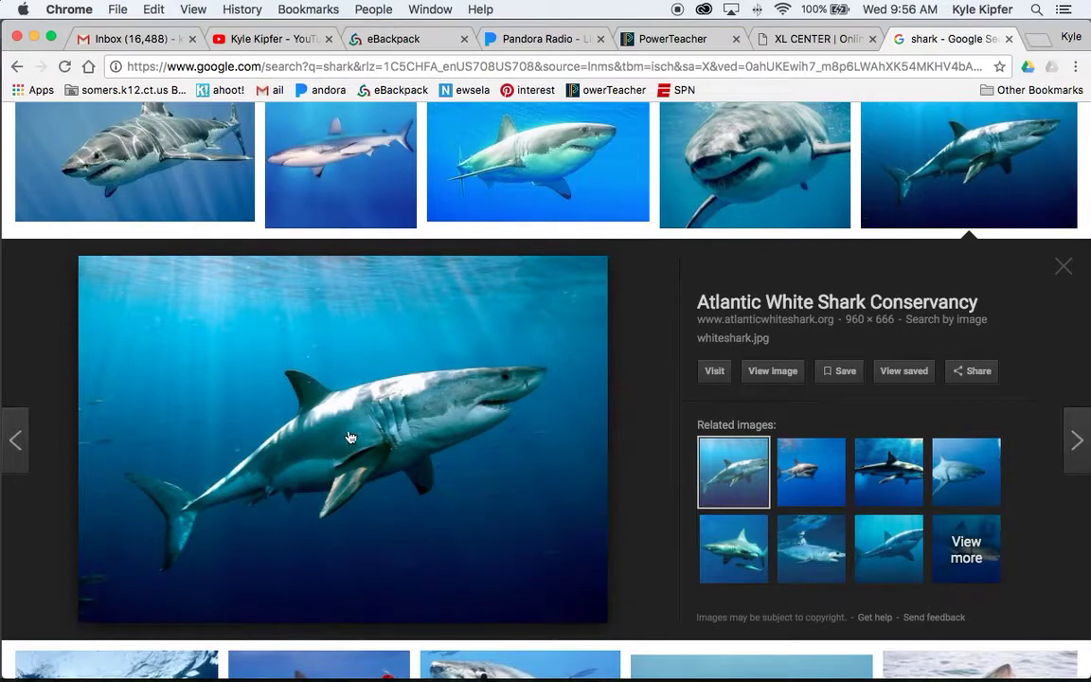
right_click(354, 426)
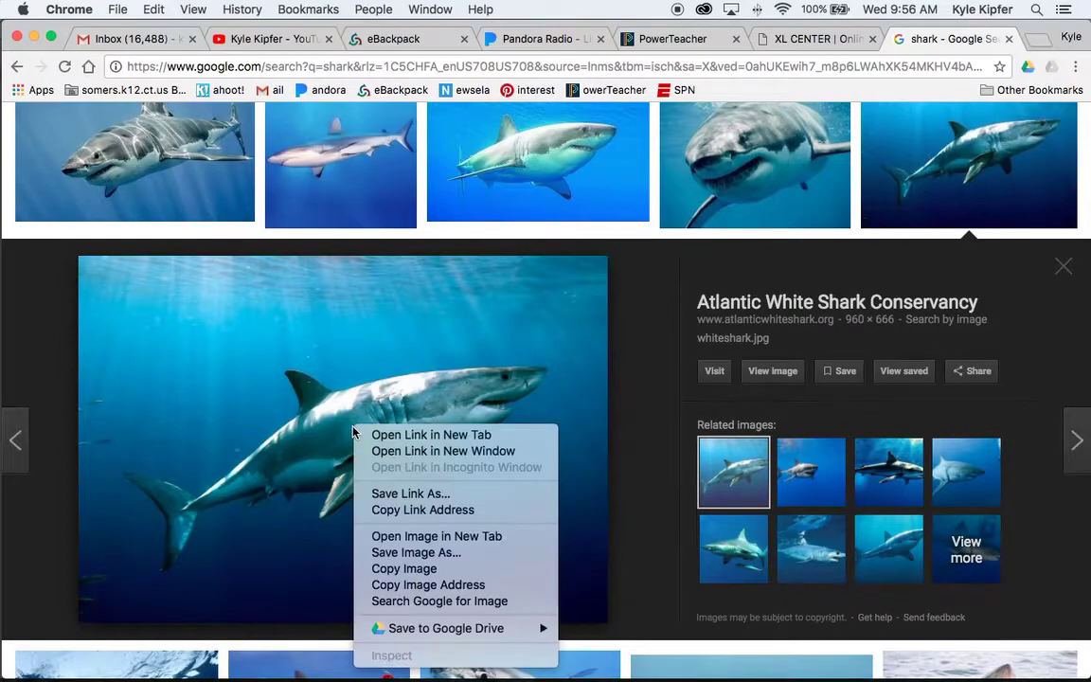
left_click(414, 569)
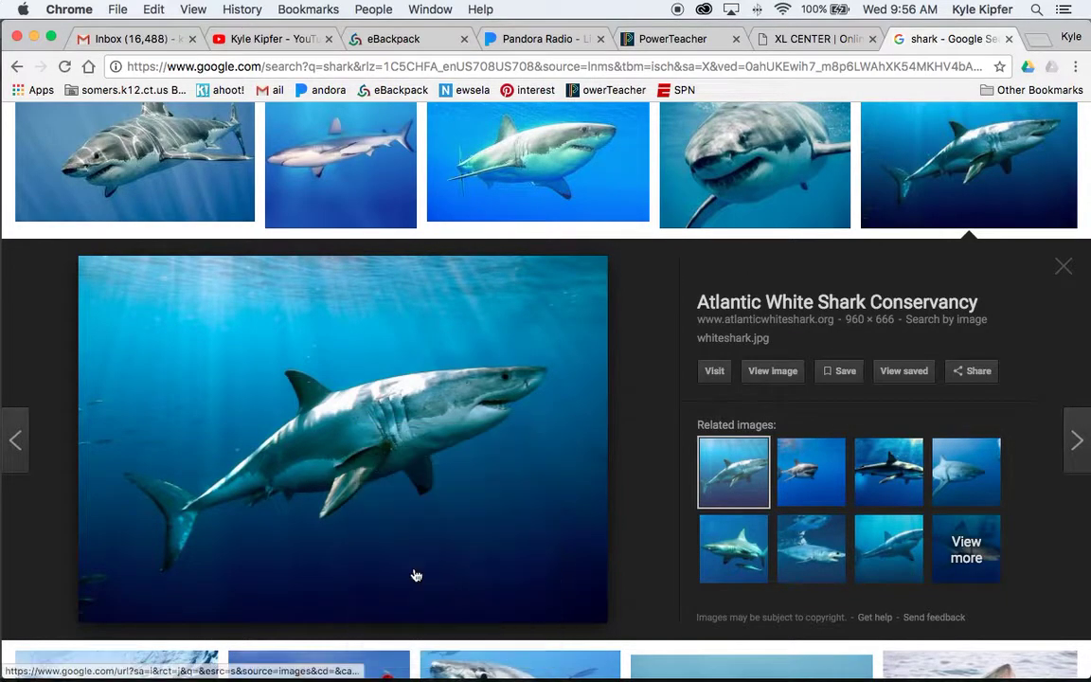
key("super+Tab")
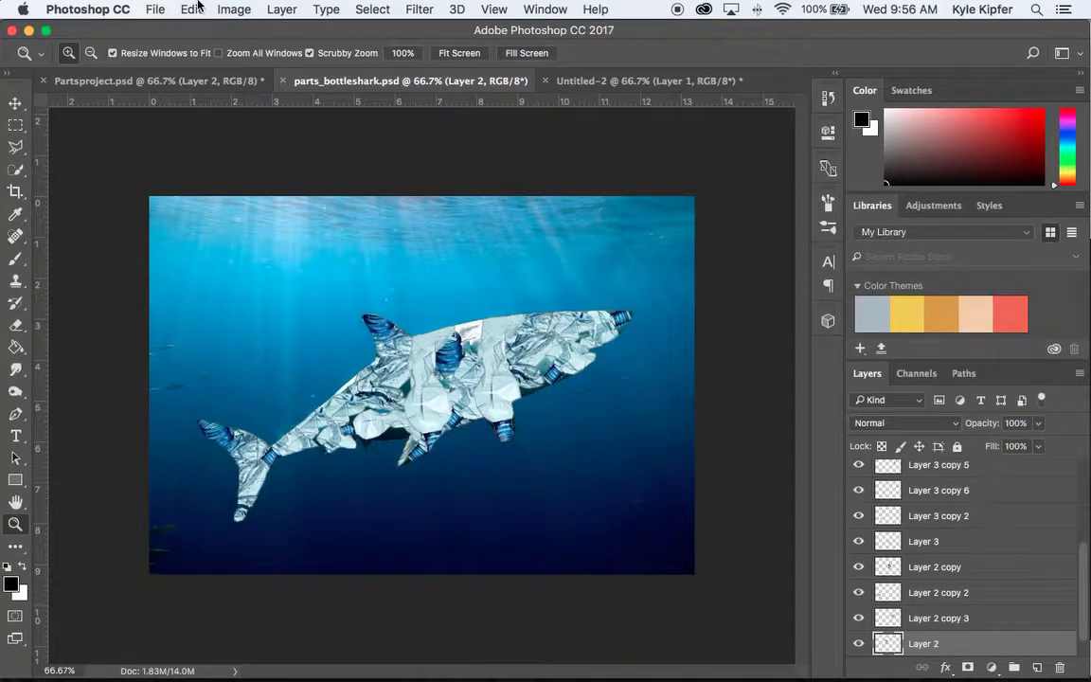
Create a transparent 960 × 666 px document from the clipboard preset and paste the shark photo into it
left_click(151, 8)
left_click(156, 28)
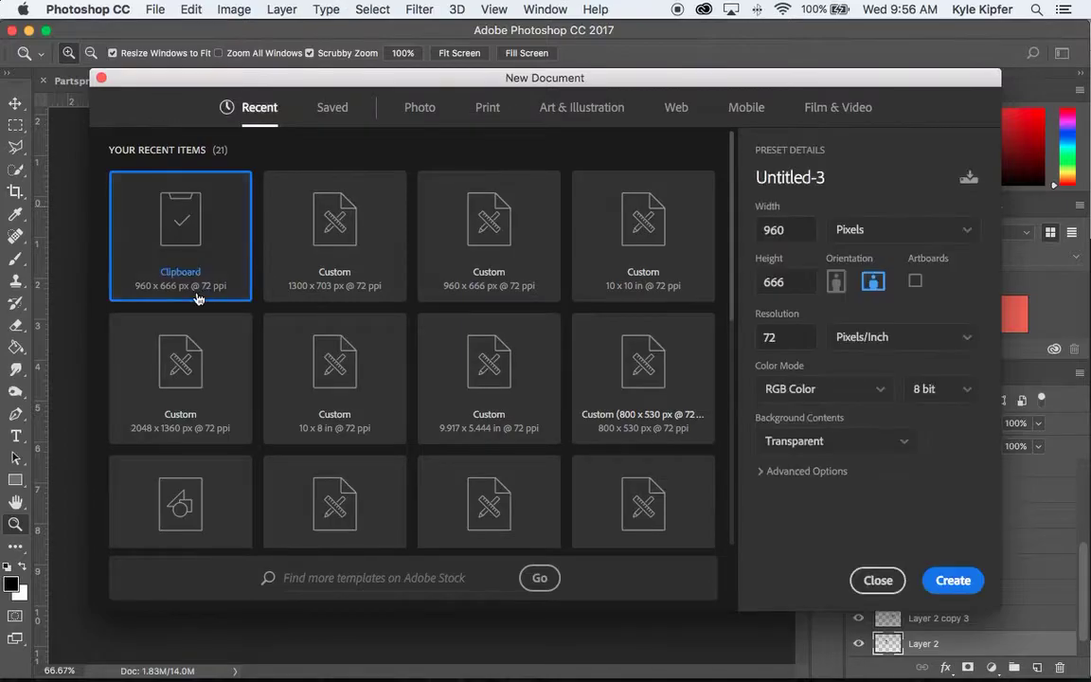
left_click(954, 581)
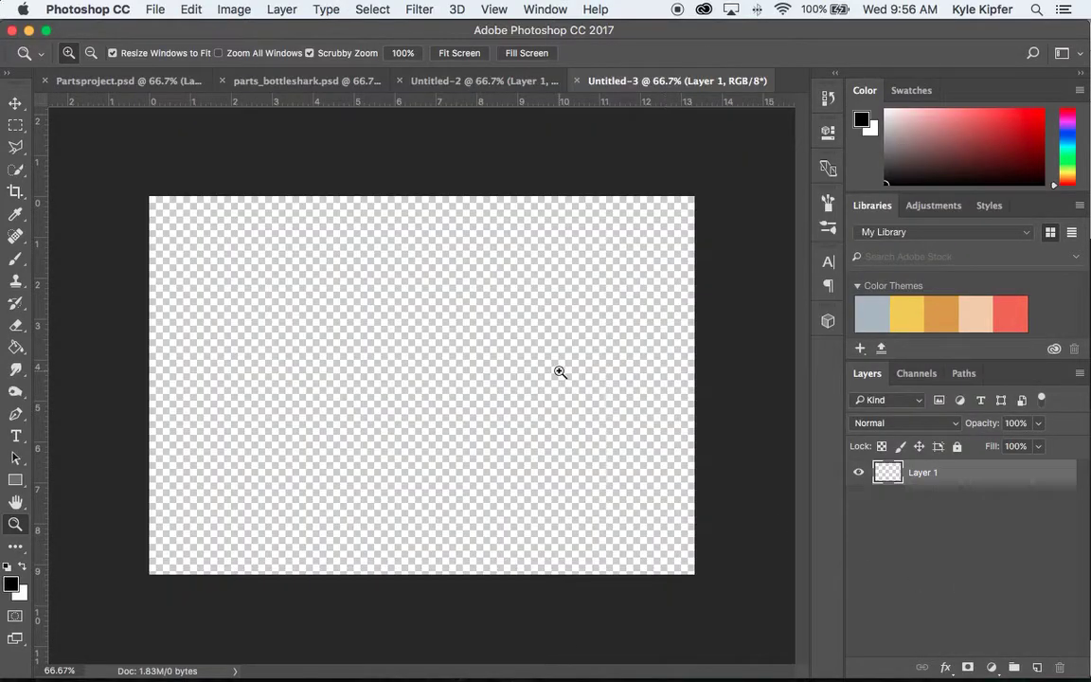
left_click(191, 9)
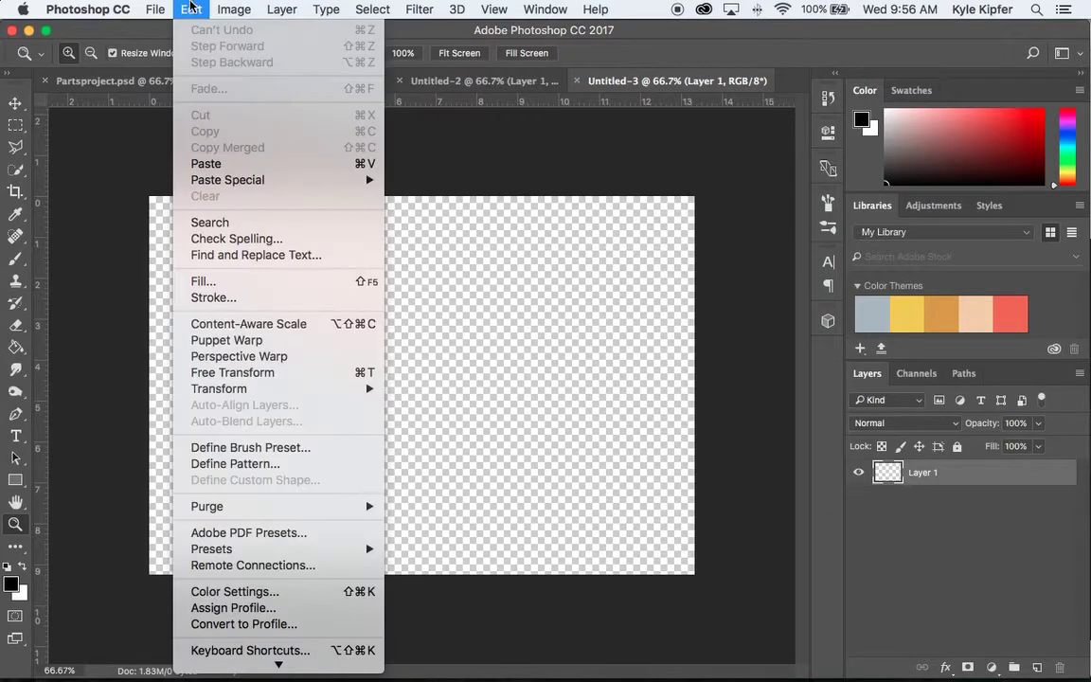
left_click(206, 163)
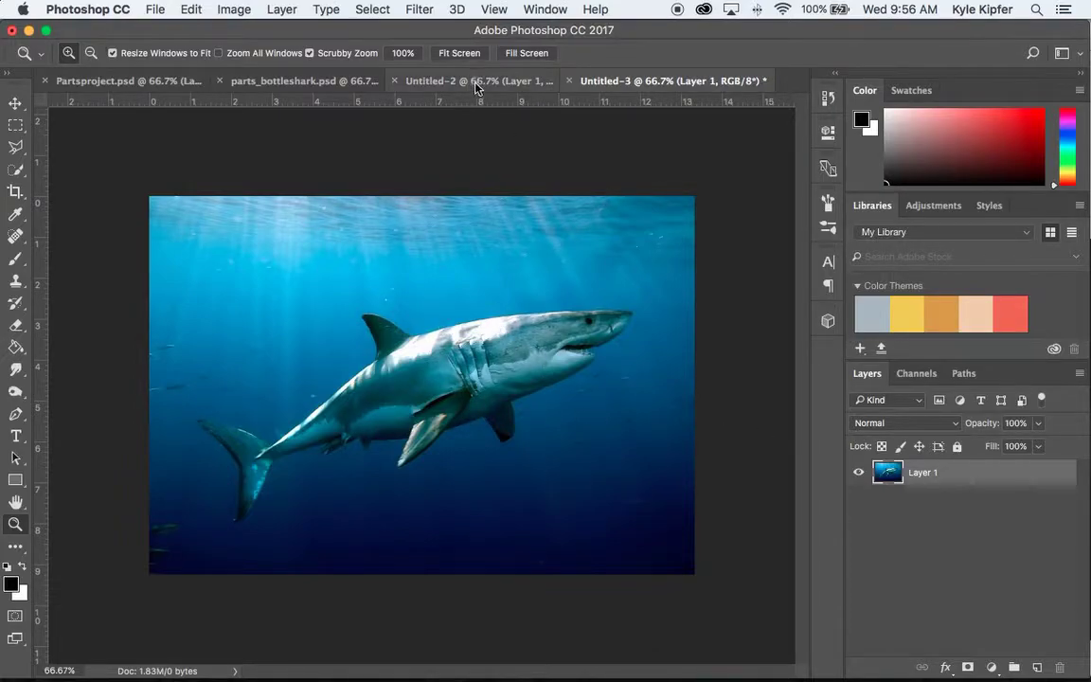
In Untitled-2, Quick Select the second crumpled bottle from its upper body down to its base
left_click(428, 81)
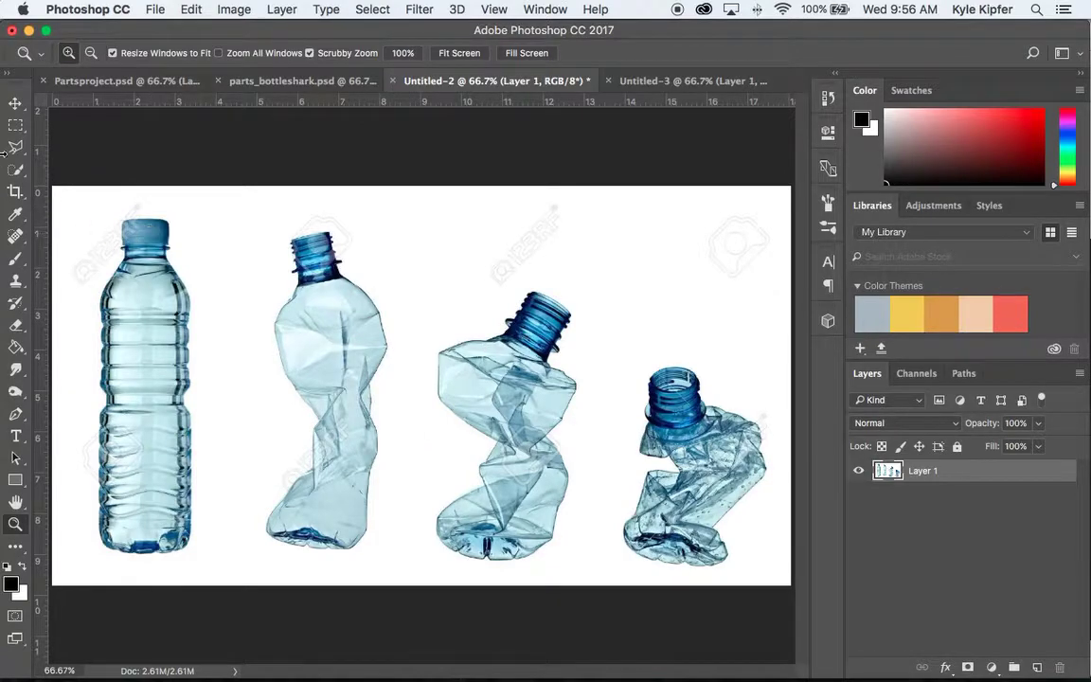
left_click(17, 171)
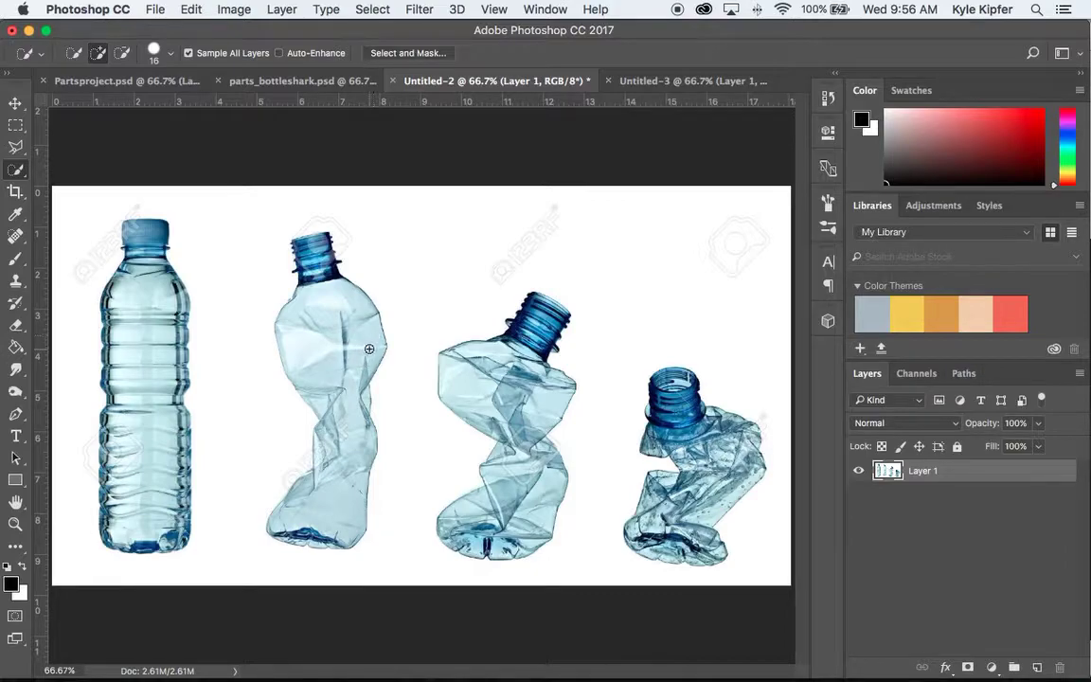
left_click(15, 147)
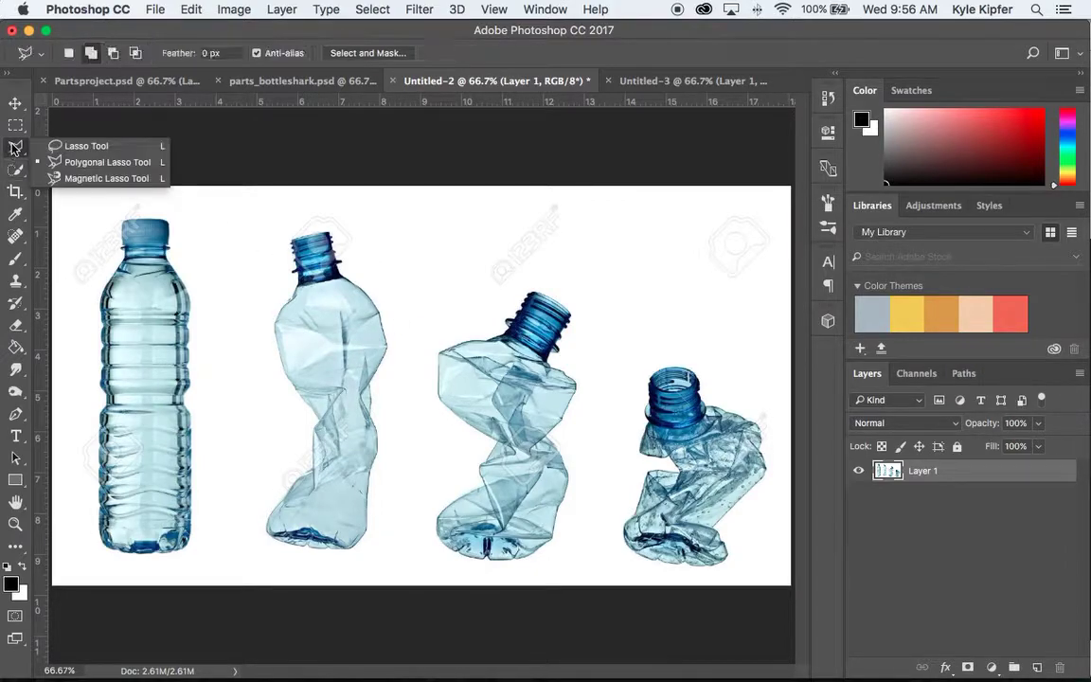
left_click(57, 147)
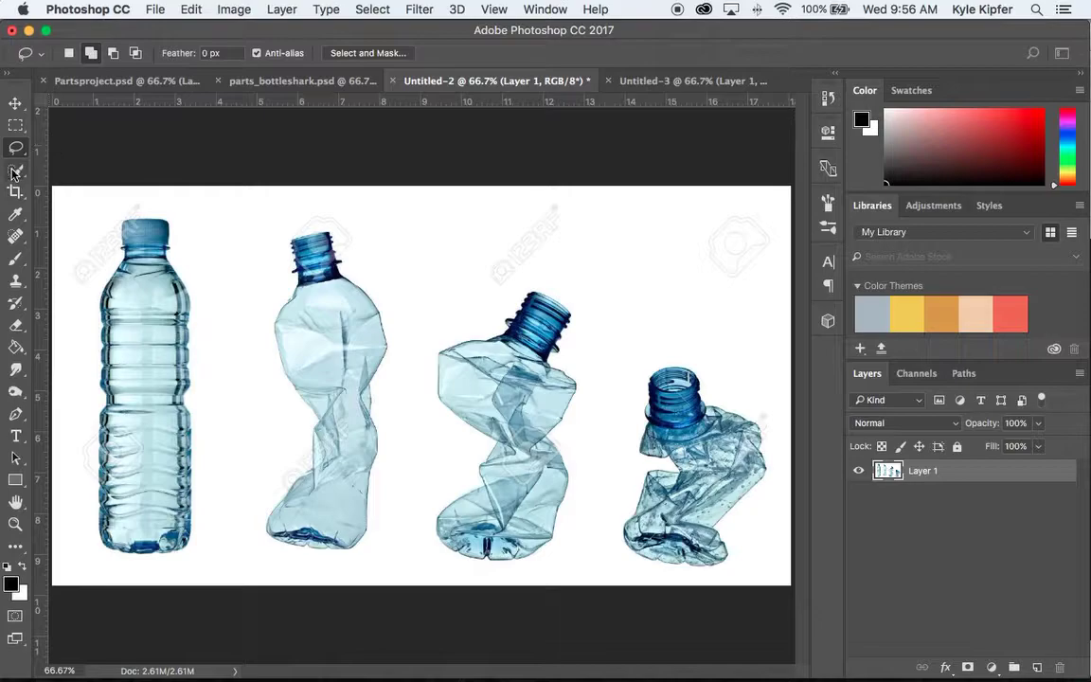
left_click(14, 170)
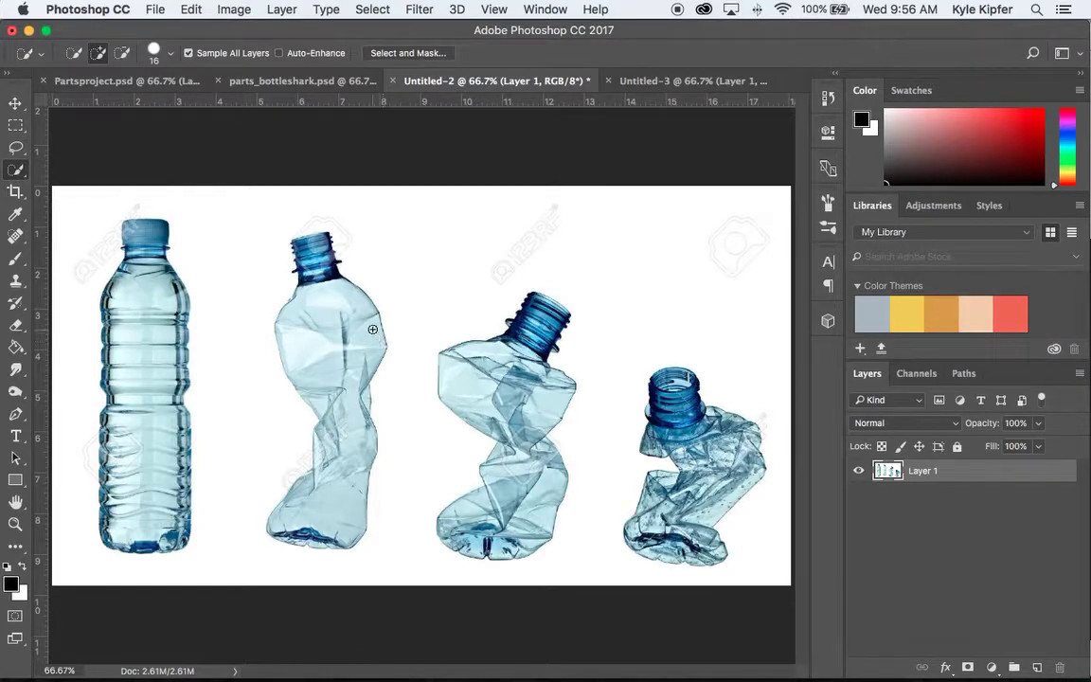
mouse_move(372, 329)
left_mouse_down()
mouse_move(313, 286)
mouse_move(322, 268)
mouse_move(314, 270)
mouse_move(307, 335)
mouse_move(349, 388)
mouse_move(335, 457)
left_mouse_up()
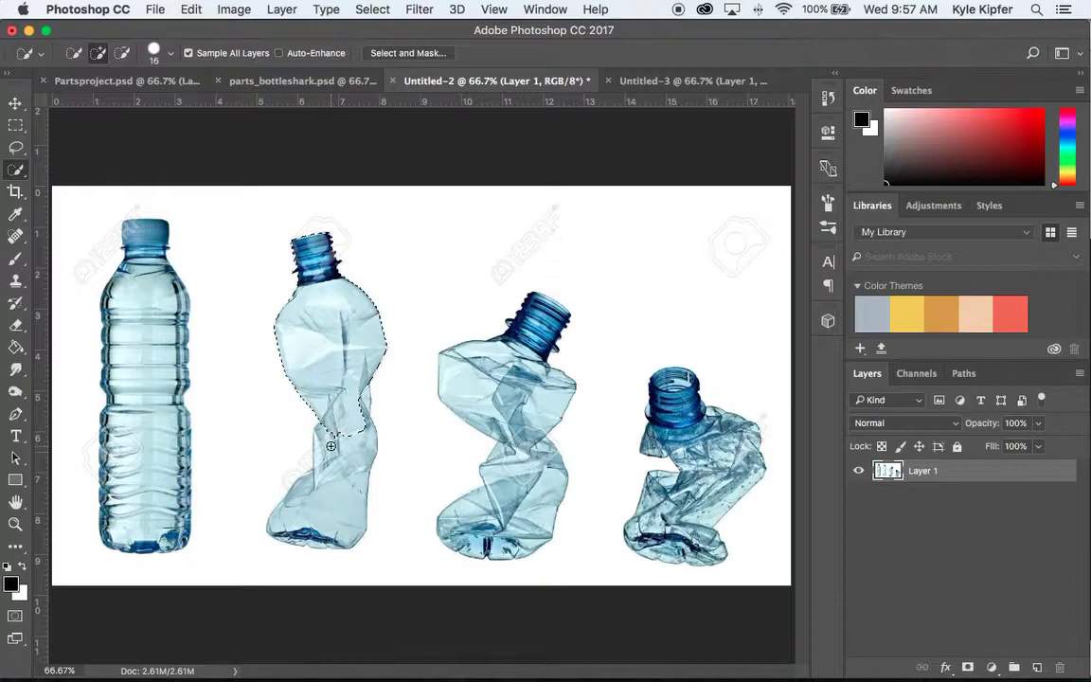
mouse_move(335, 458)
left_mouse_down()
mouse_move(346, 486)
mouse_move(318, 541)
left_mouse_up()
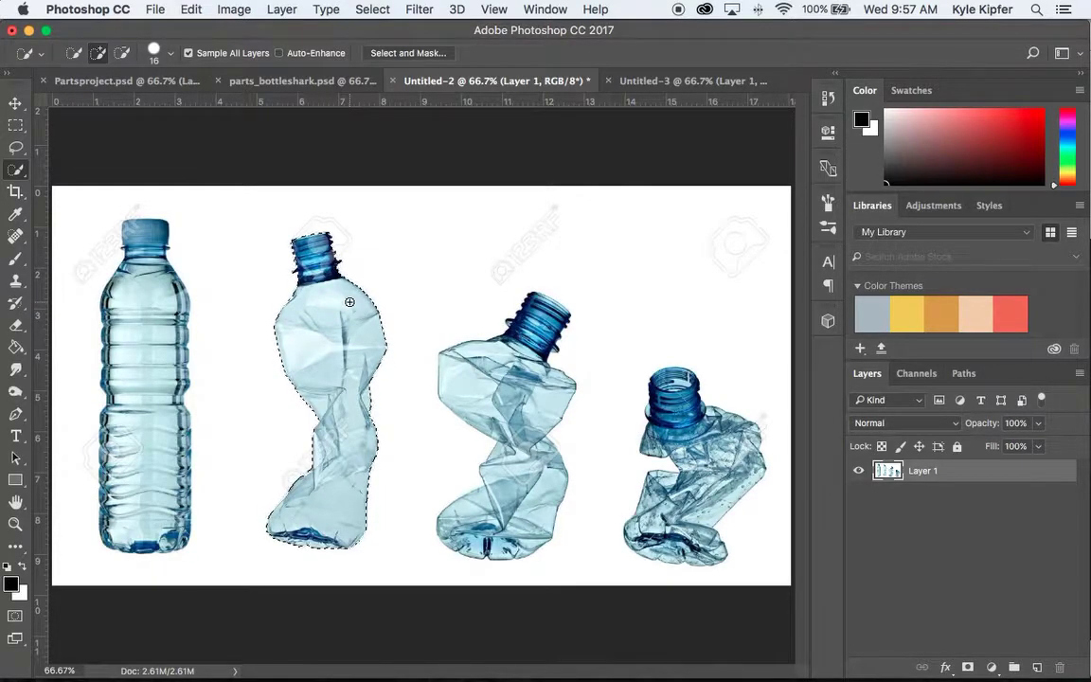
Paste the second bottle into Untitled-3, then select and paste the third bottle as a new layer
left_click(679, 84)
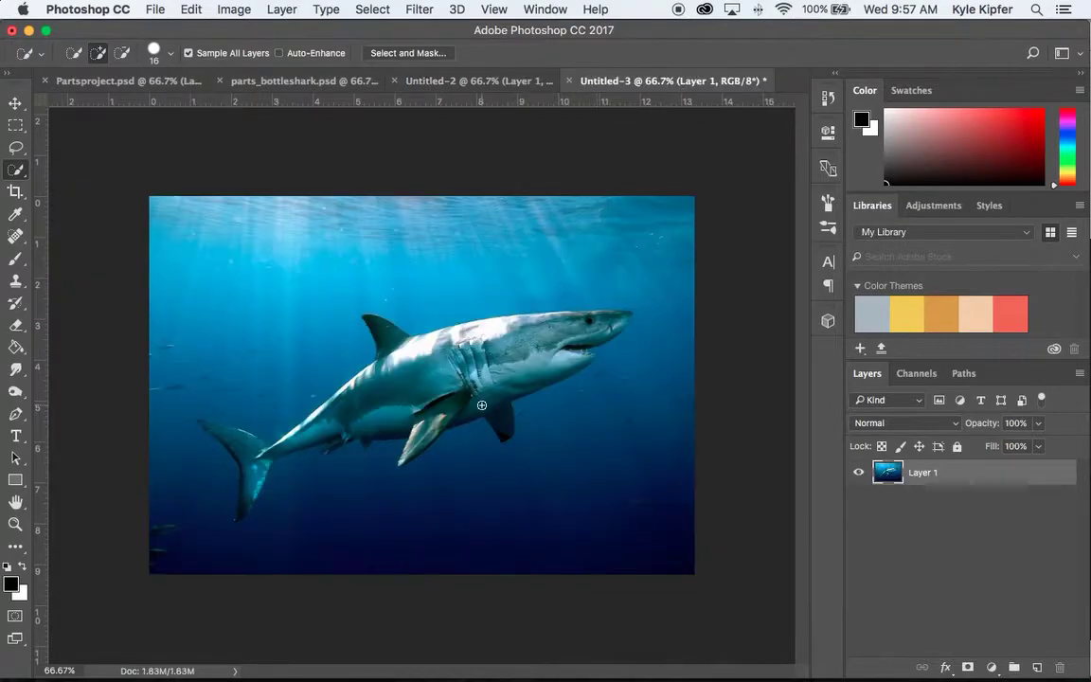
key("super+v")
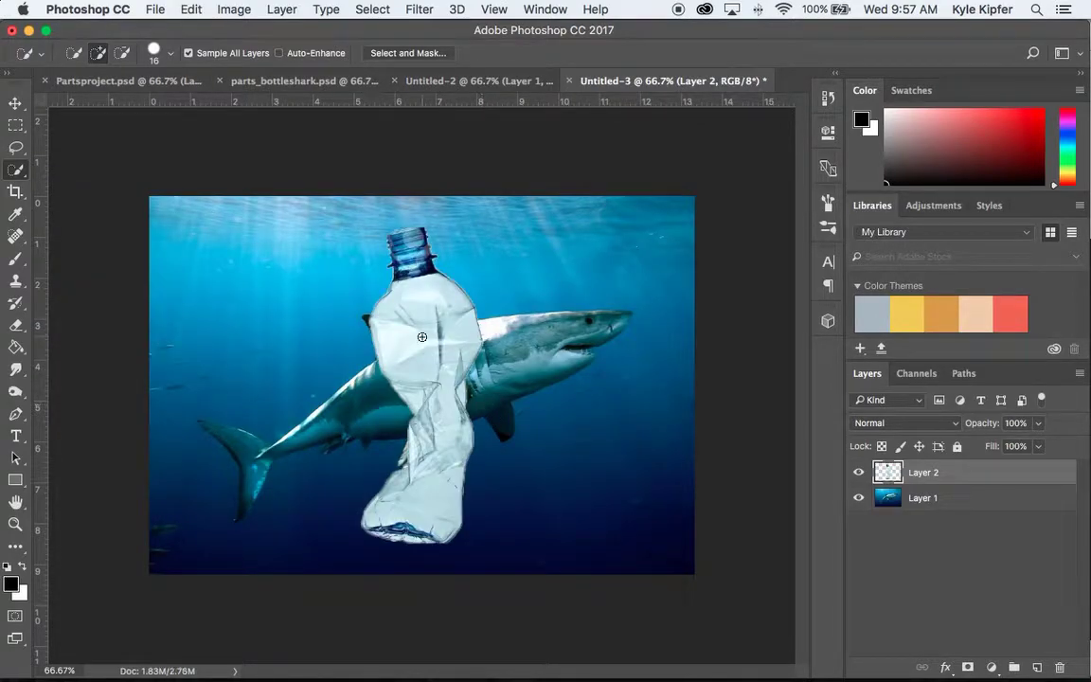
left_click(464, 80)
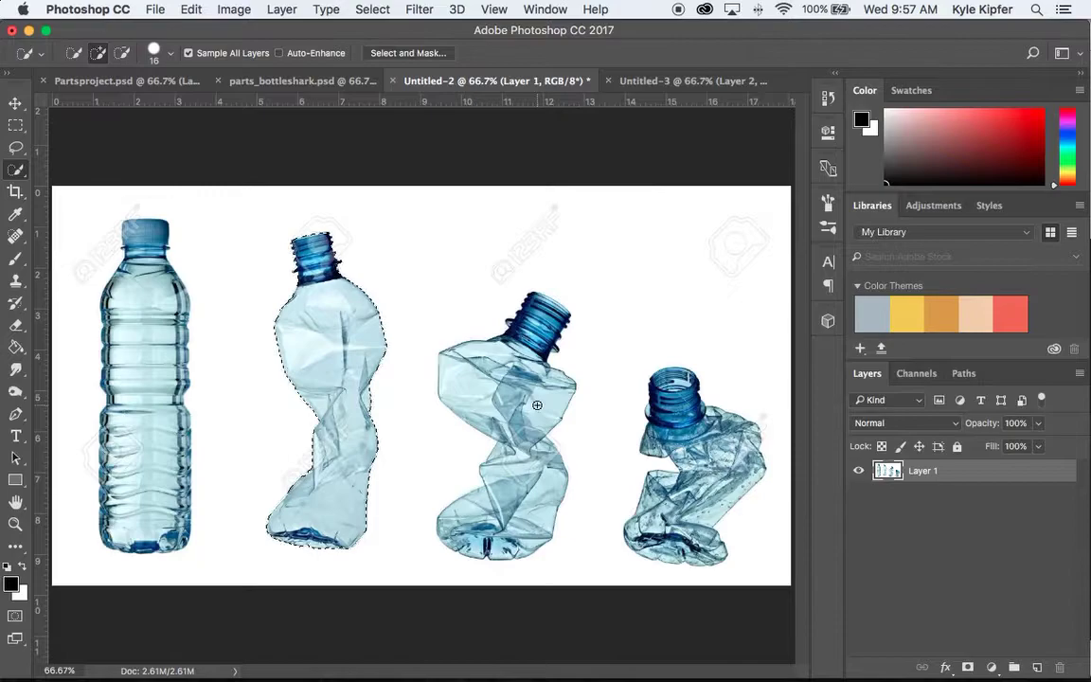
key("super+d")
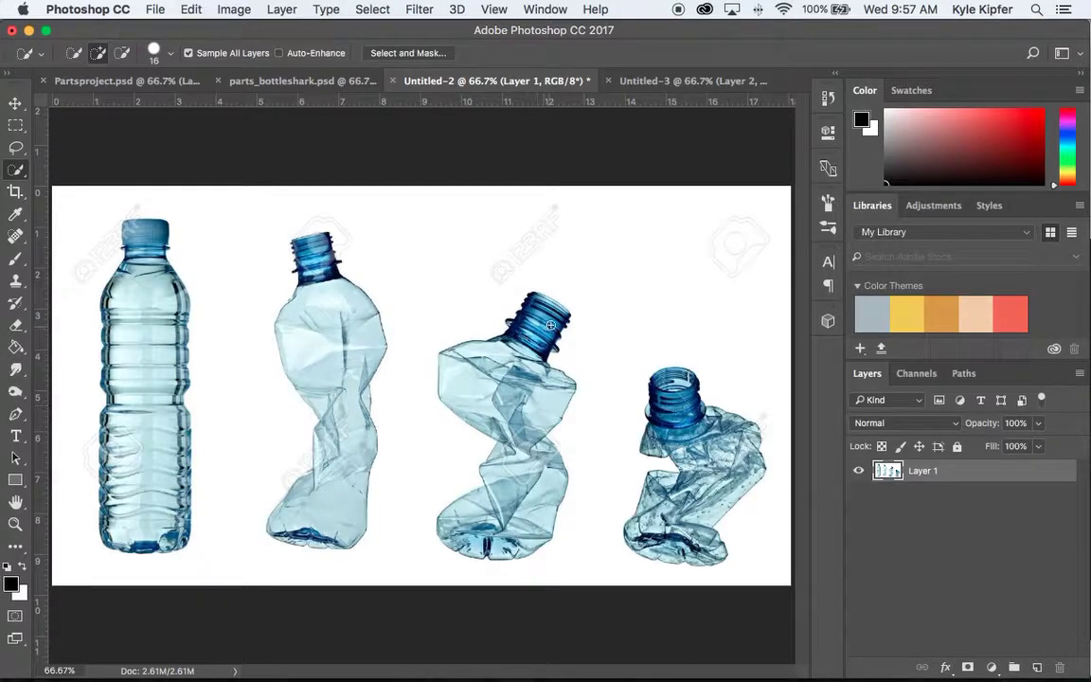
mouse_move(555, 314)
left_mouse_down()
mouse_move(530, 332)
mouse_move(461, 367)
mouse_move(460, 384)
mouse_move(536, 401)
mouse_move(539, 418)
mouse_move(509, 508)
mouse_move(480, 530)
mouse_move(468, 519)
mouse_move(530, 507)
left_mouse_up()
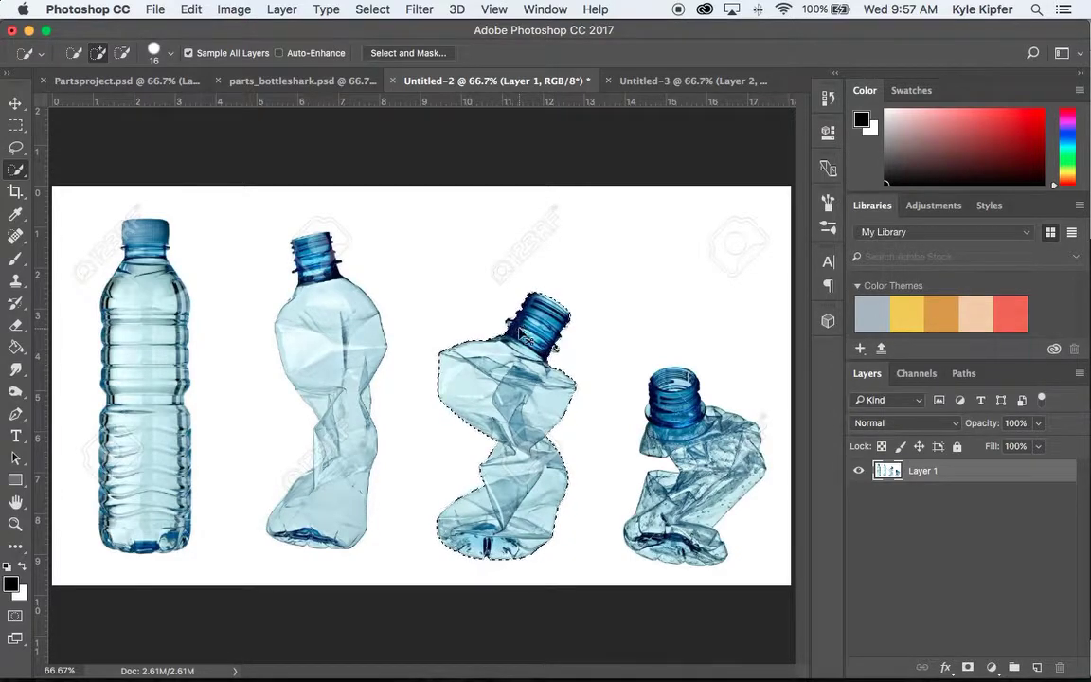
left_click(691, 83)
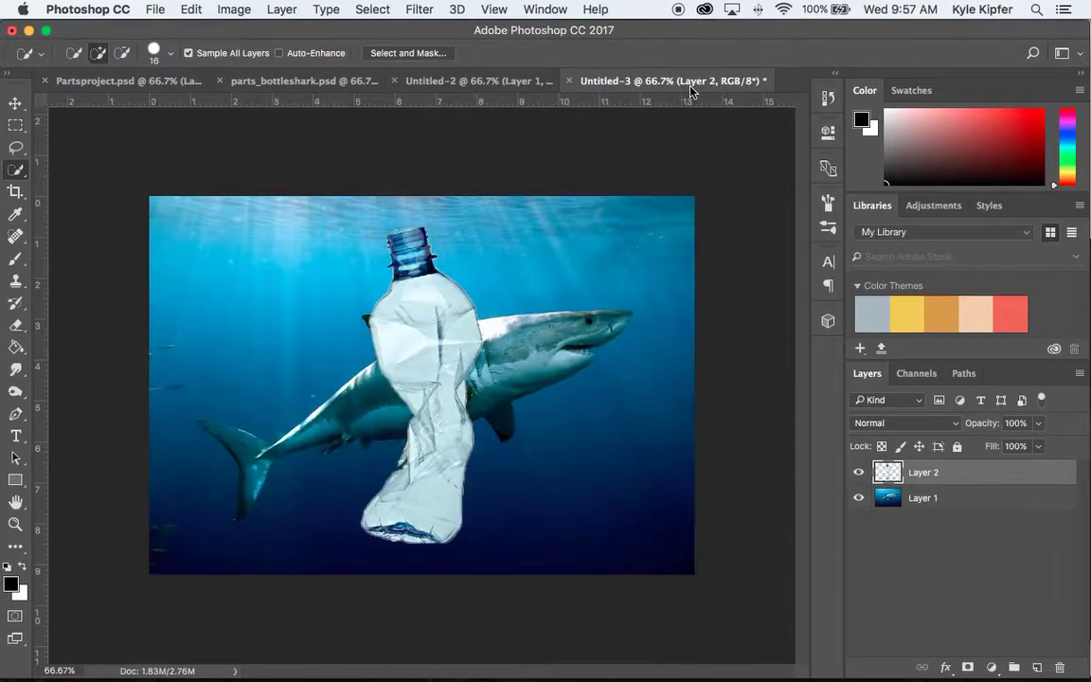
key("super+v")
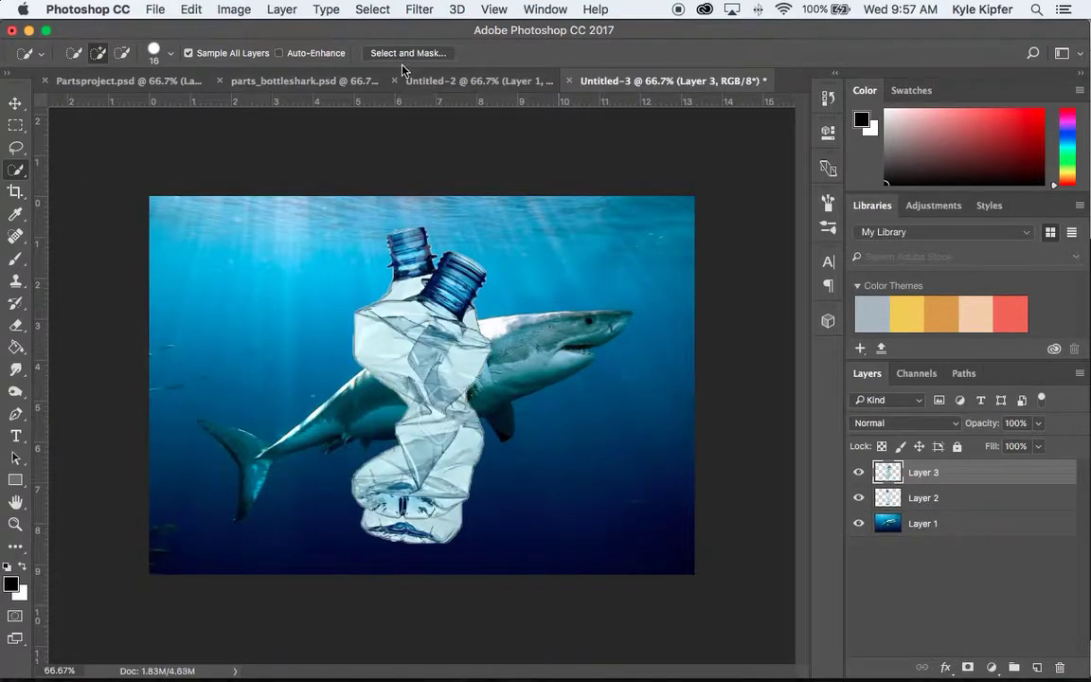
Select the fourth bottle from cap to body and paste it onto the shark as another layer
left_click(462, 81)
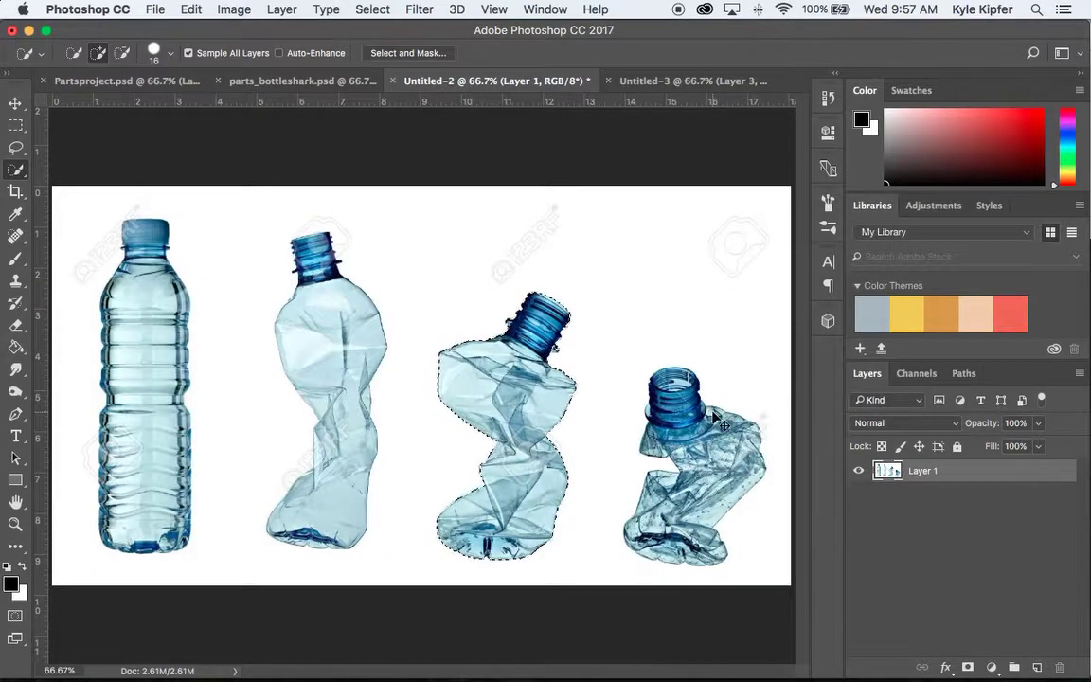
key("super+d")
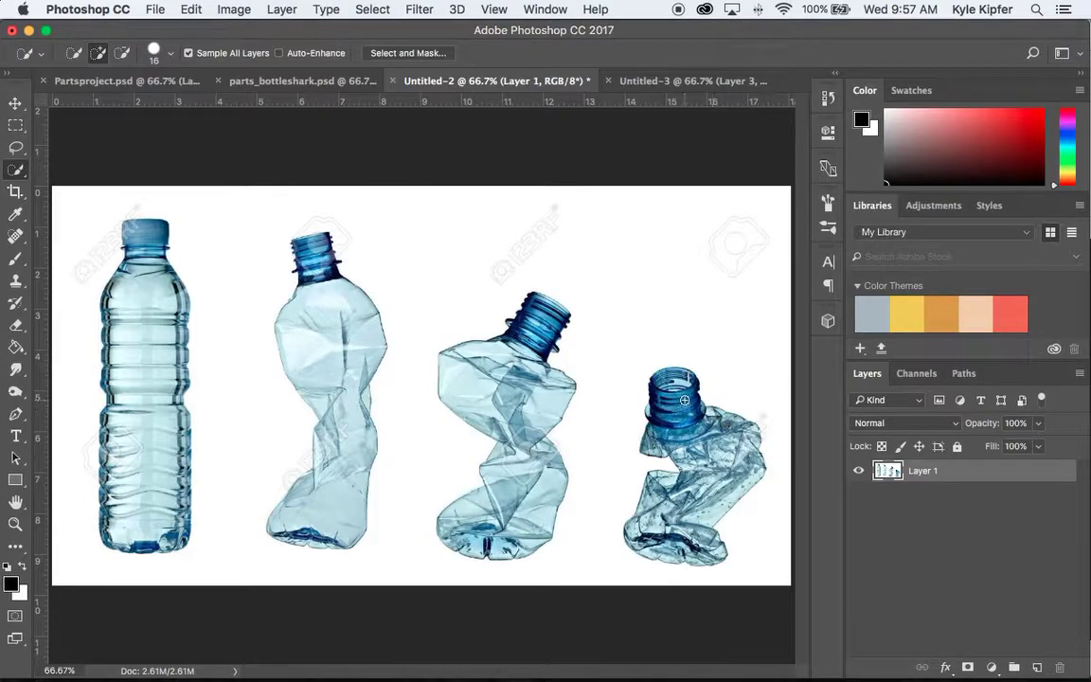
left_click_drag(685, 401, 665, 382)
left_click_drag(662, 423, 675, 438)
mouse_move(663, 402)
left_mouse_down()
mouse_move(696, 448)
mouse_move(627, 428)
mouse_move(611, 447)
mouse_move(589, 447)
mouse_move(571, 480)
mouse_move(698, 529)
left_mouse_up()
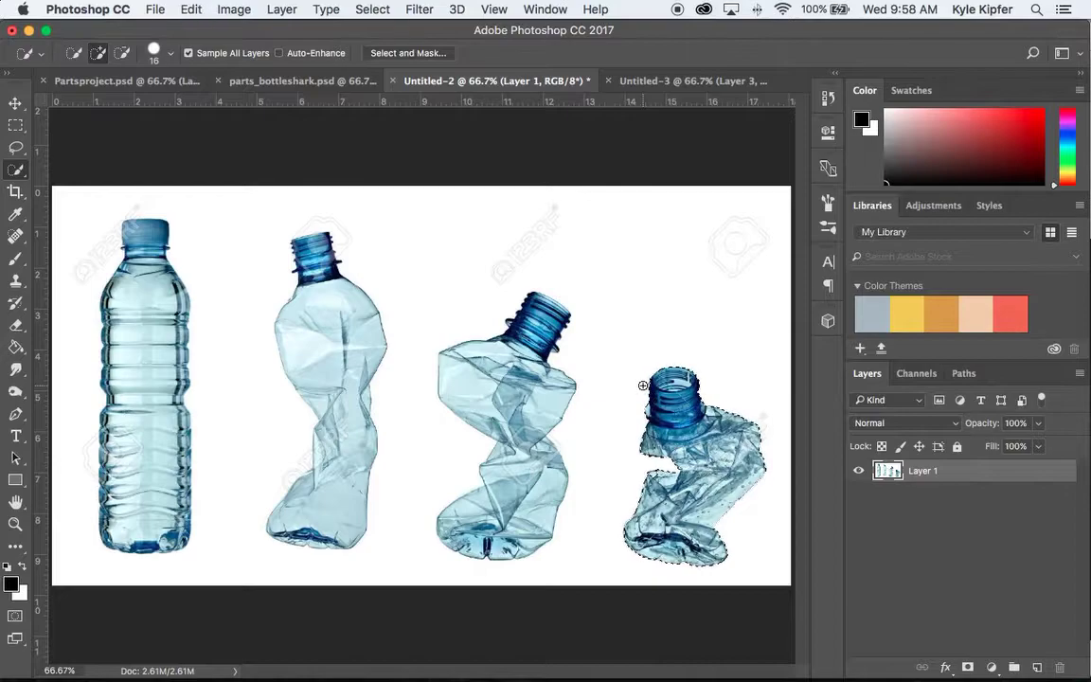
left_click(663, 82)
key("super+v")
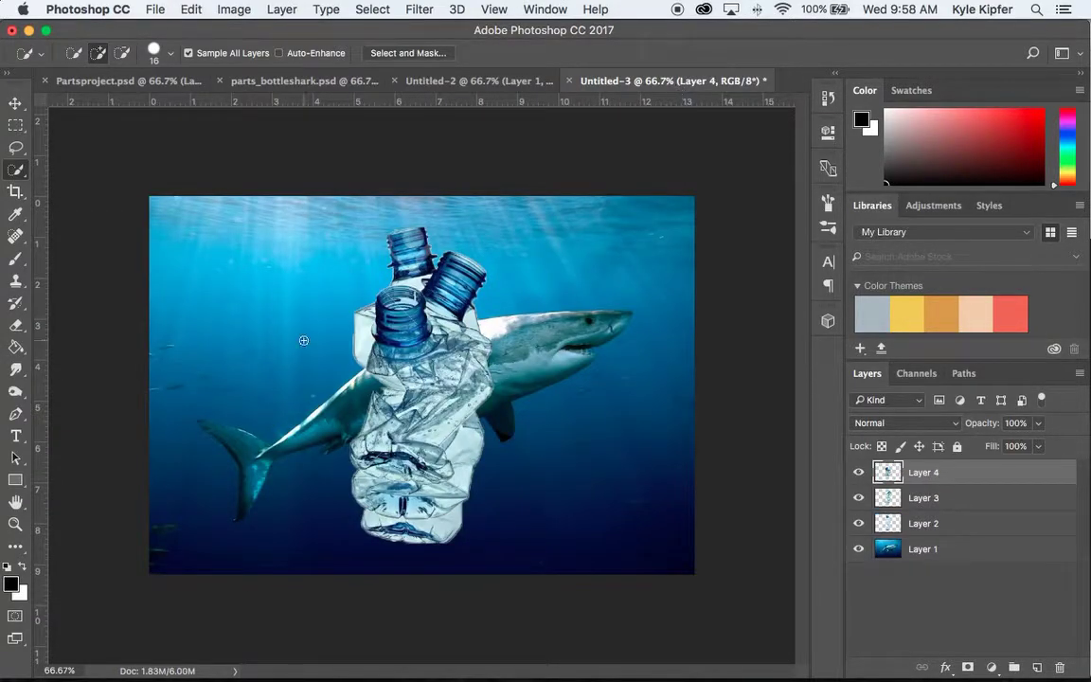
Spread the bottles across the shark and shrink the small bottle to about 45% near the head
left_click(15, 102)
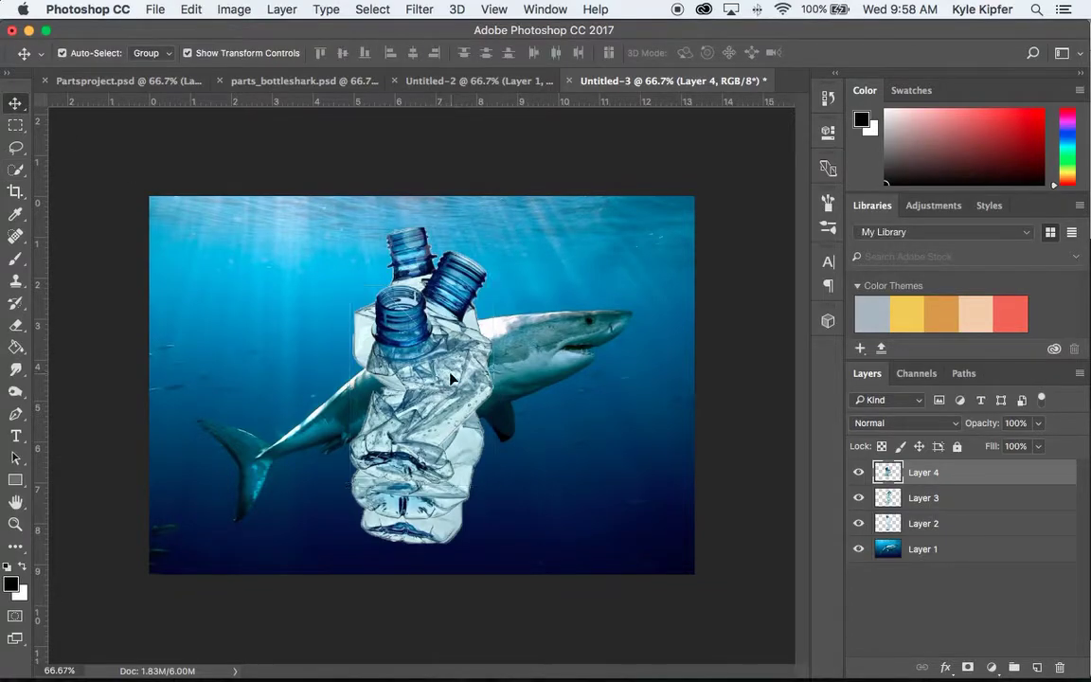
left_click_drag(473, 394, 351, 382)
left_click_drag(380, 301, 530, 282)
left_click_drag(641, 238, 564, 386)
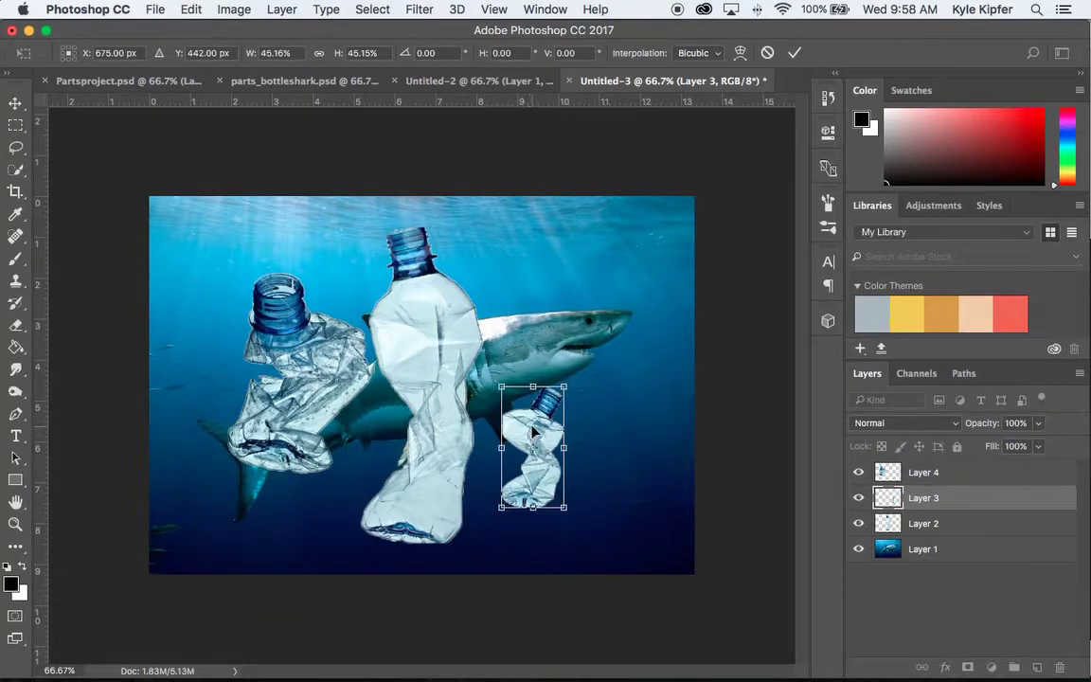
key("Return")
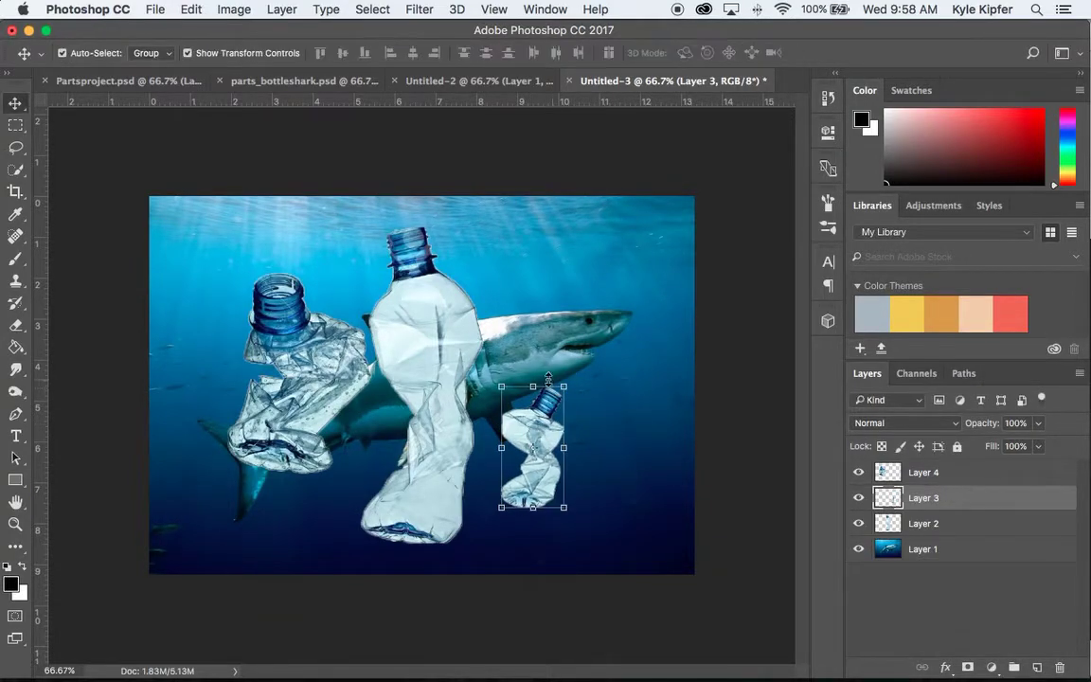
left_click_drag(542, 414, 566, 324)
Scale the large bottle to about 60%, rotate it to about -22°, and center it on the shark
left_click(459, 339)
left_click_drag(448, 345, 497, 351)
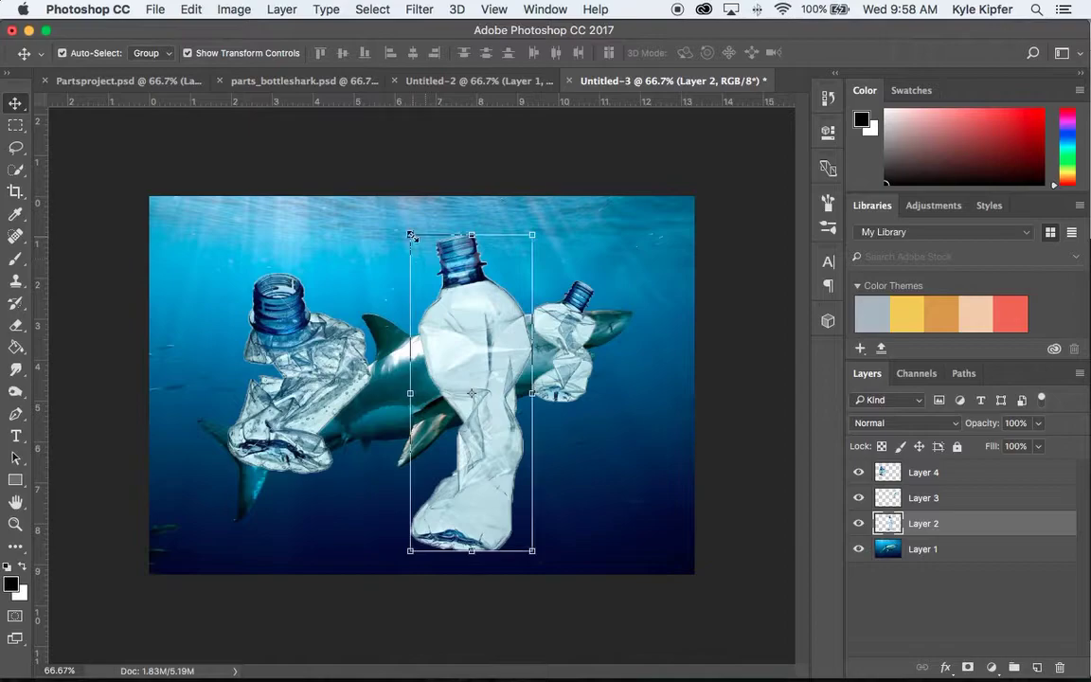
left_click_drag(410, 234, 436, 301)
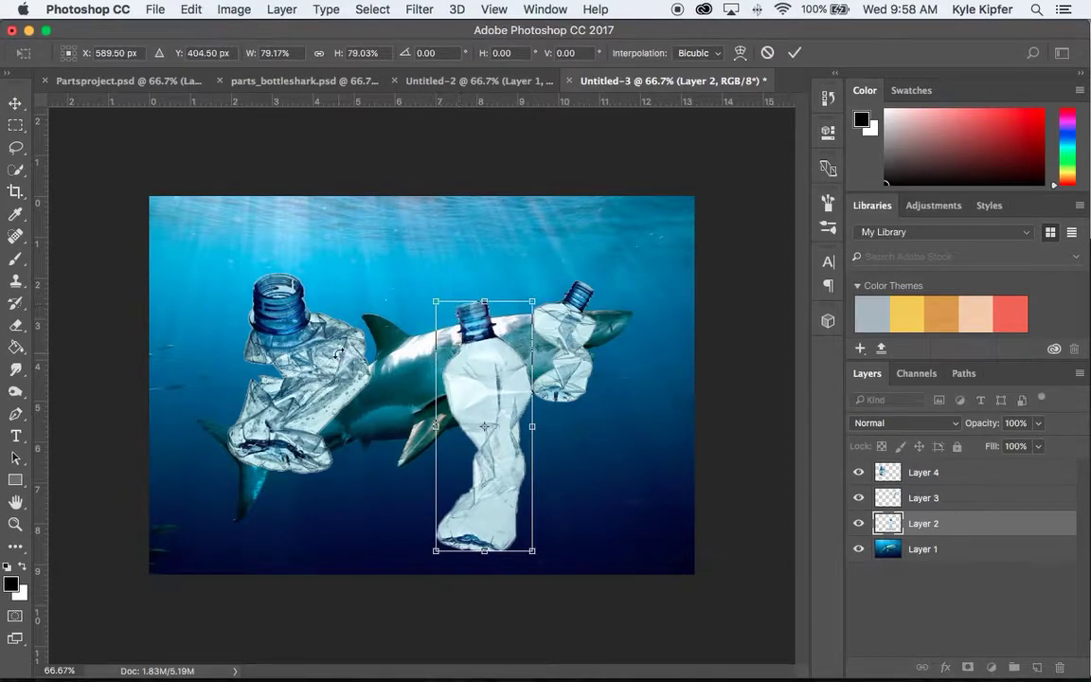
left_click_drag(459, 345, 455, 349)
left_click_drag(597, 303, 655, 394)
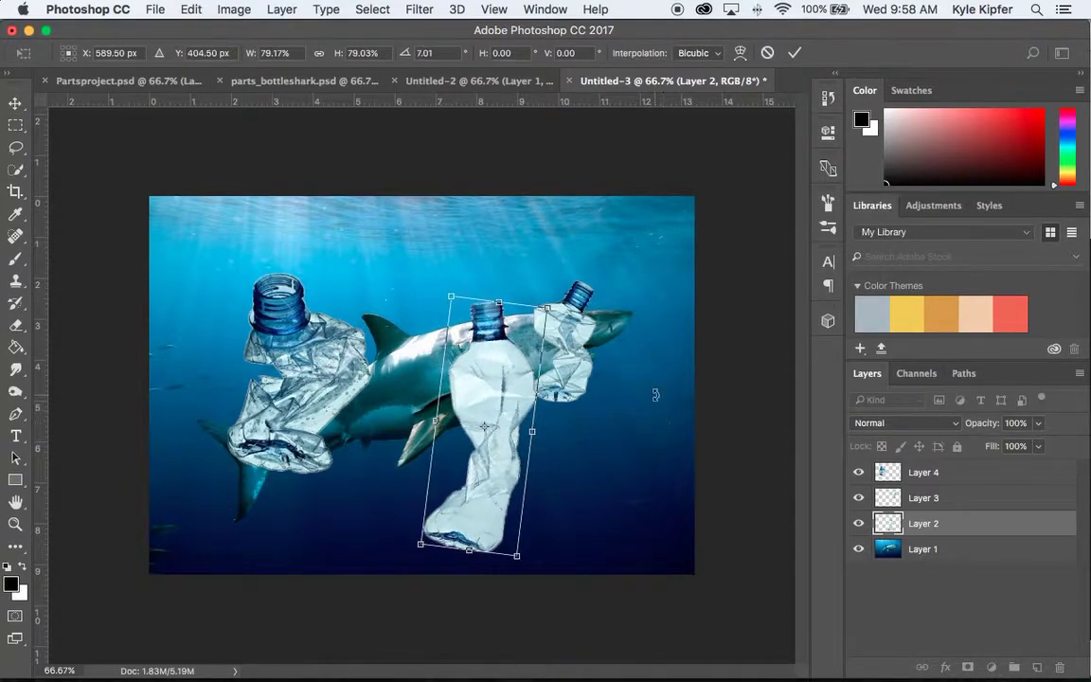
left_click_drag(616, 299, 483, 356)
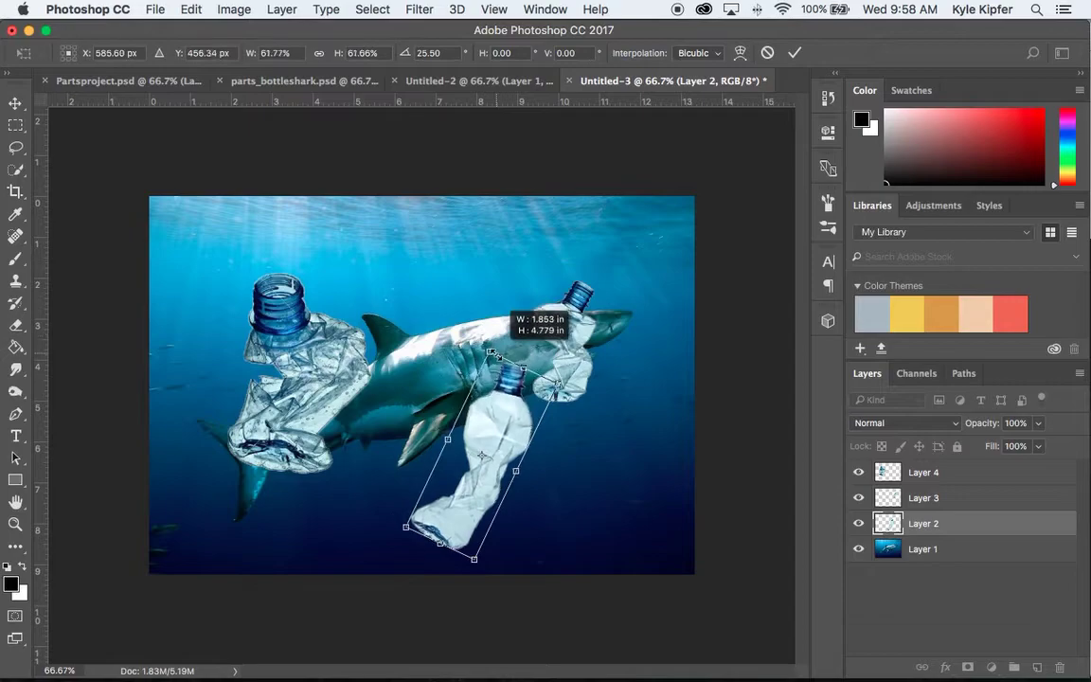
left_click_drag(502, 424, 377, 366)
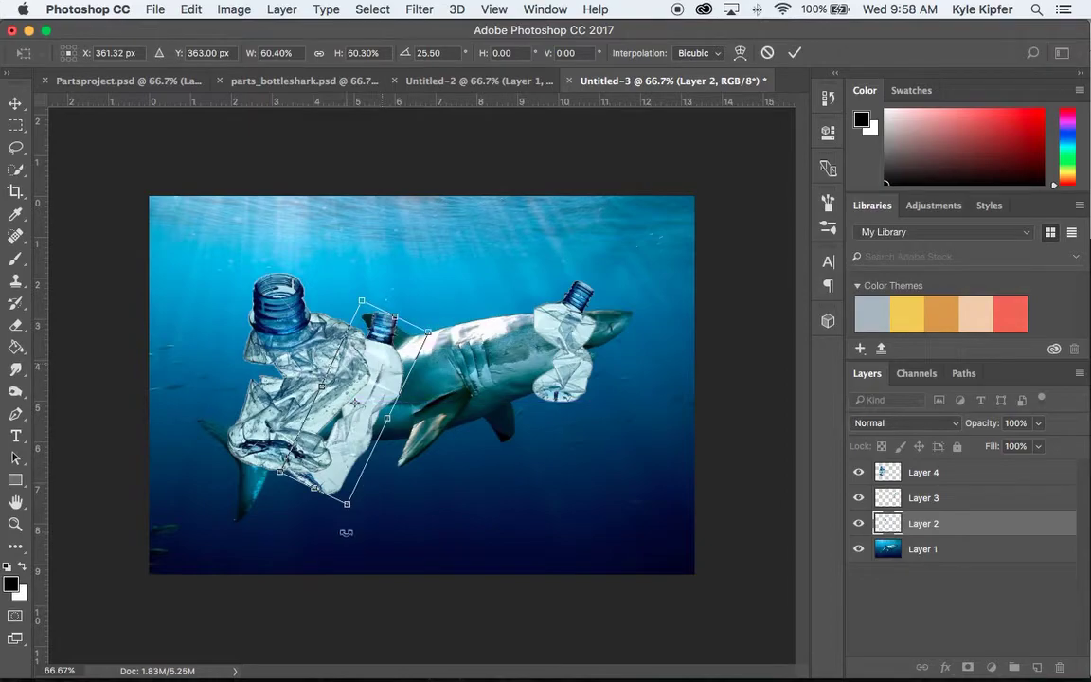
left_click_drag(348, 521, 441, 483)
left_click_drag(377, 433, 430, 412)
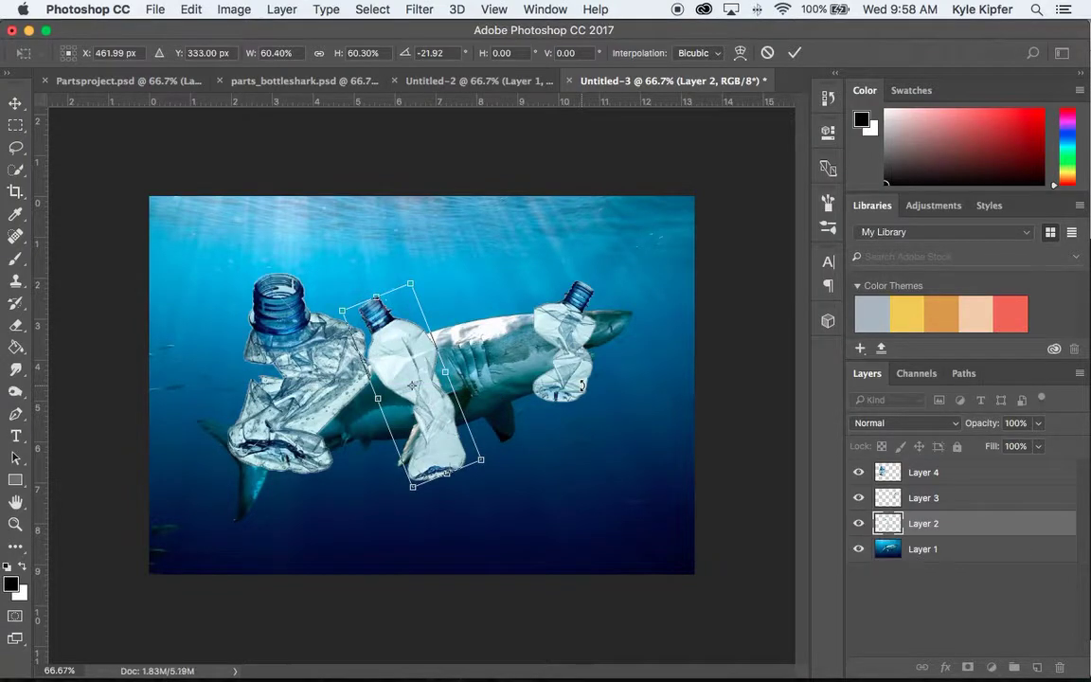
key("Return")
Rotate the Layer 4 crumpled bottle to about -126° and shrink it to 63% over the shark's middle
left_click(329, 360)
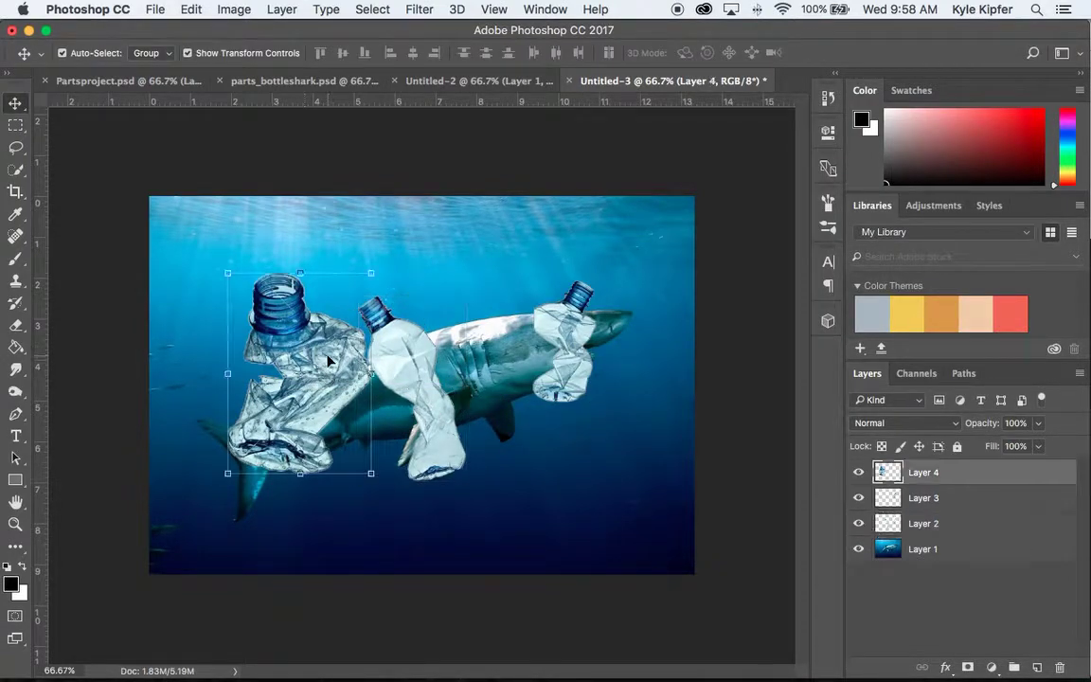
left_click_drag(294, 361, 369, 430)
left_click_drag(287, 333, 337, 445)
left_click_drag(407, 419, 407, 383)
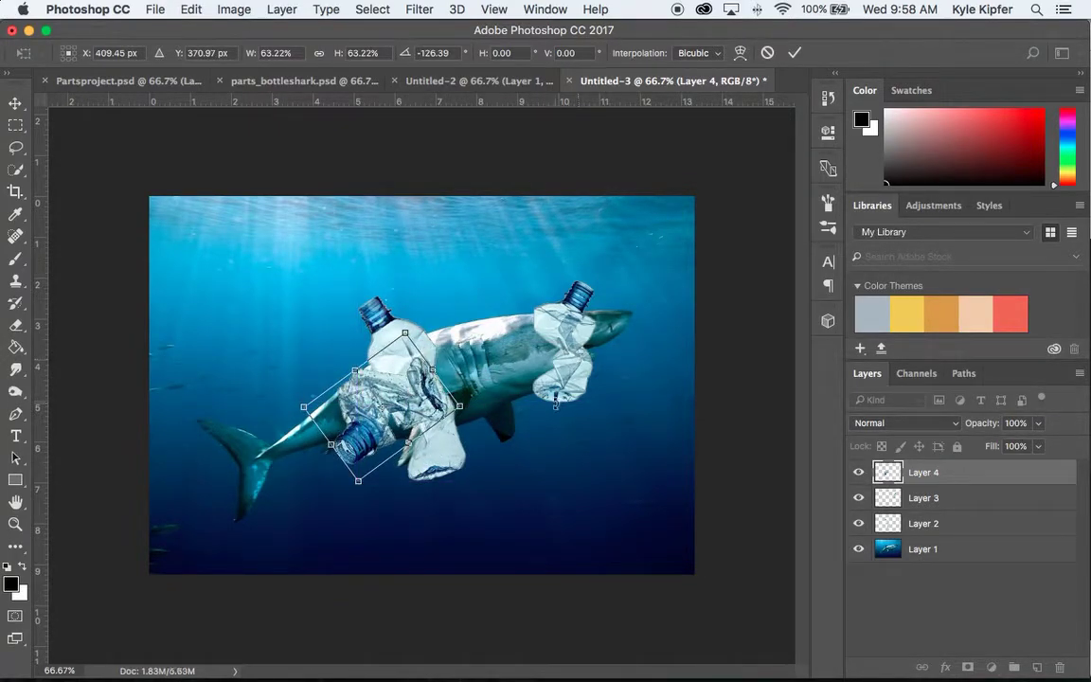
key("Return")
Duplicate the large bottle as Layer 2 copy and place it on the shark
left_click(587, 492)
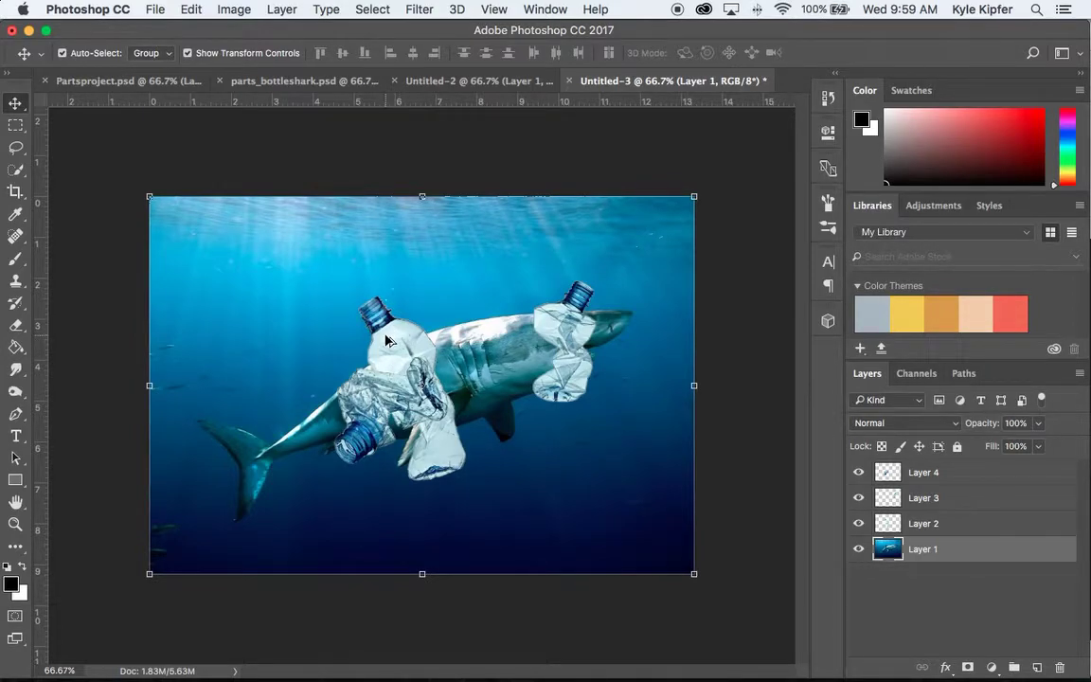
left_click_drag(386, 341, 530, 445)
left_click_drag(508, 359, 490, 344)
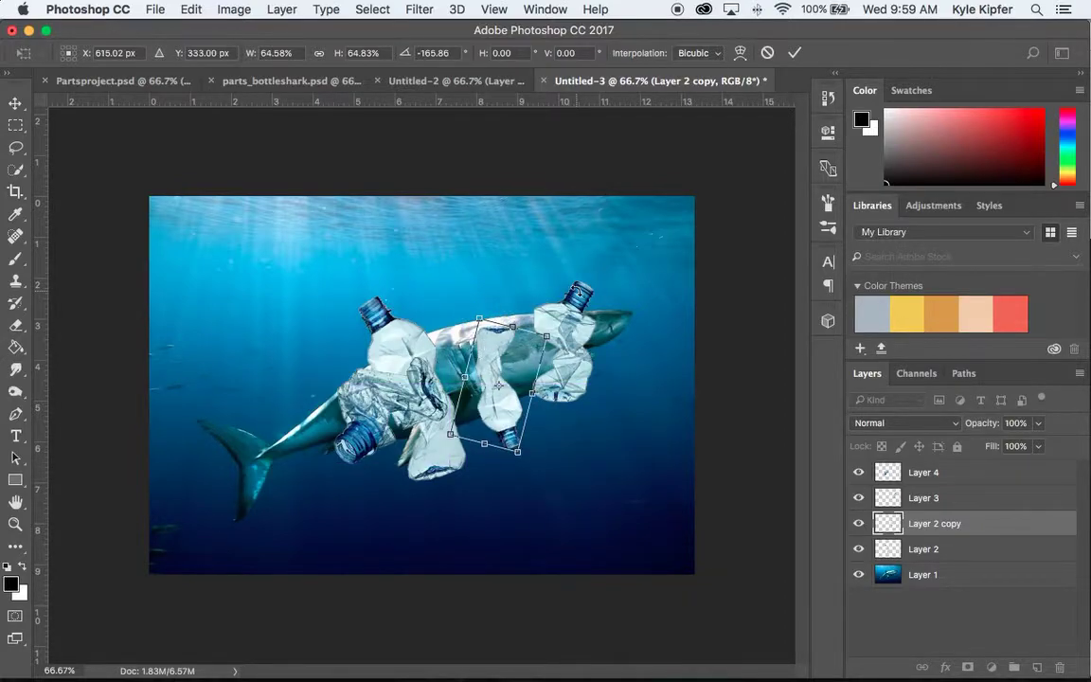
key("Return")
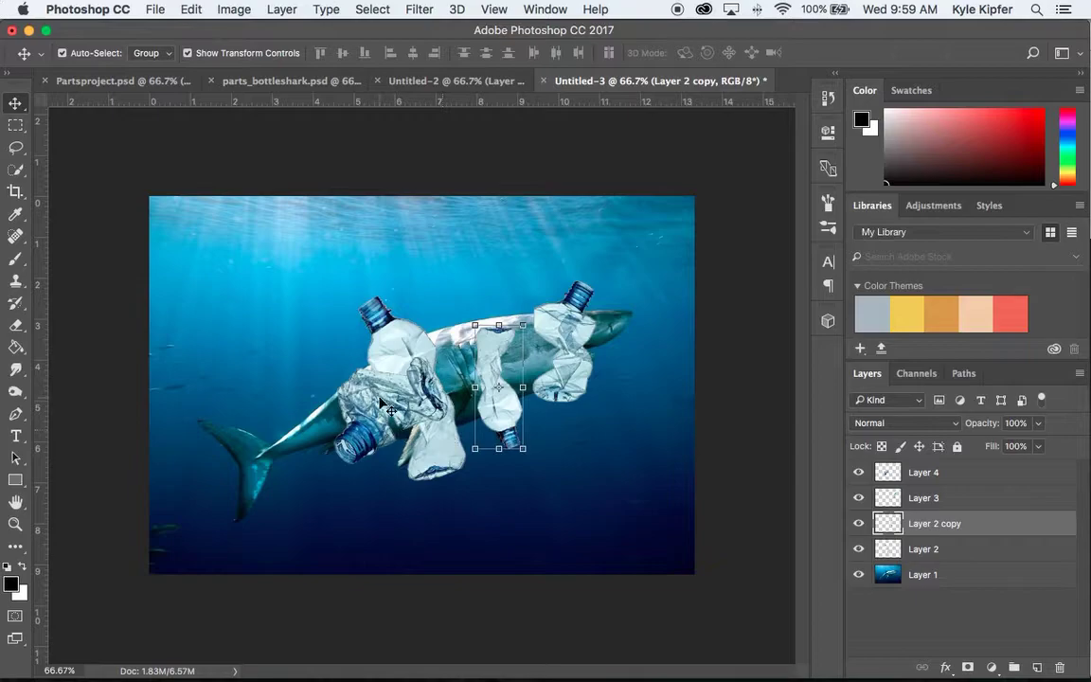
Copy the crumpled bottle twice toward the tail, rotating the copies about -22° and -137°
key("super")
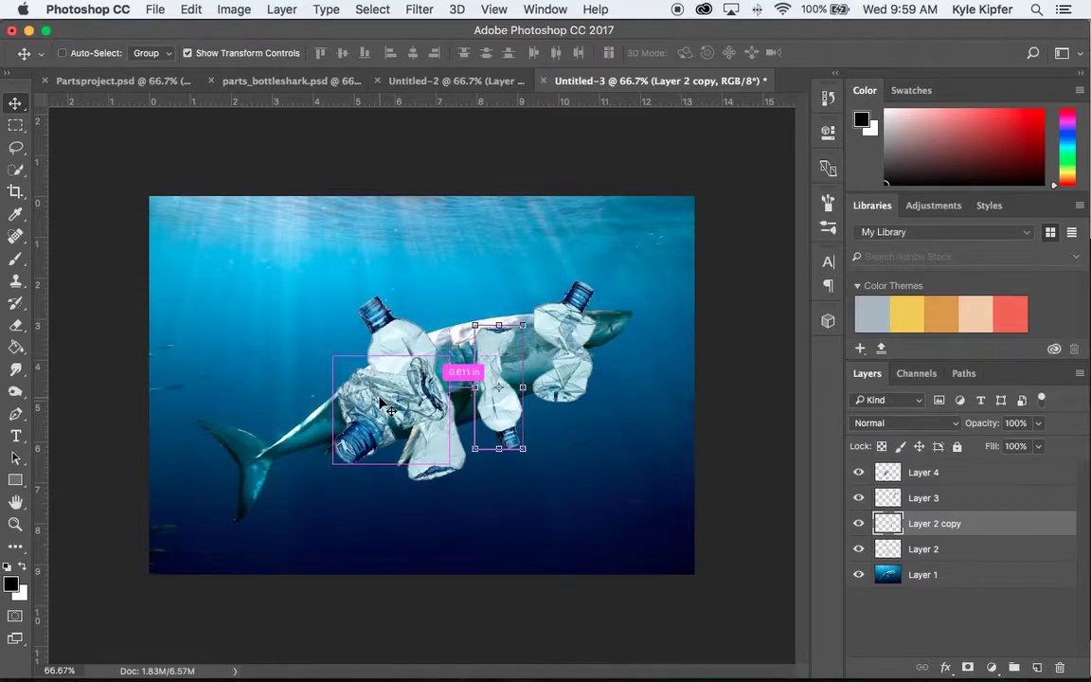
left_click_drag(380, 403, 264, 459)
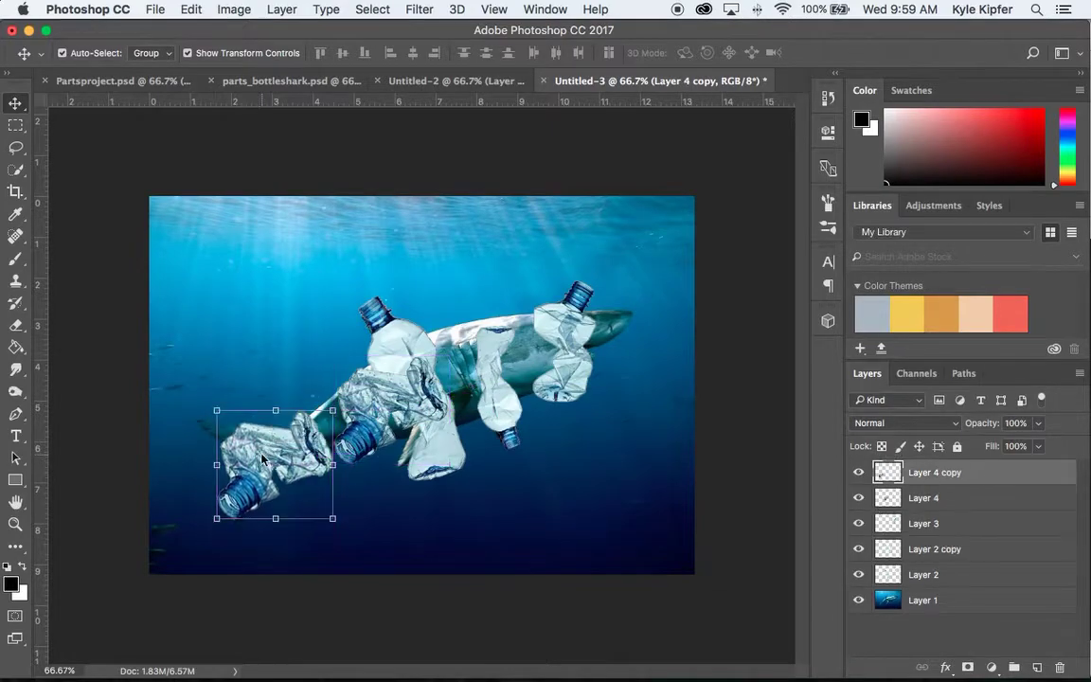
left_click_drag(339, 400, 279, 470)
key("Return")
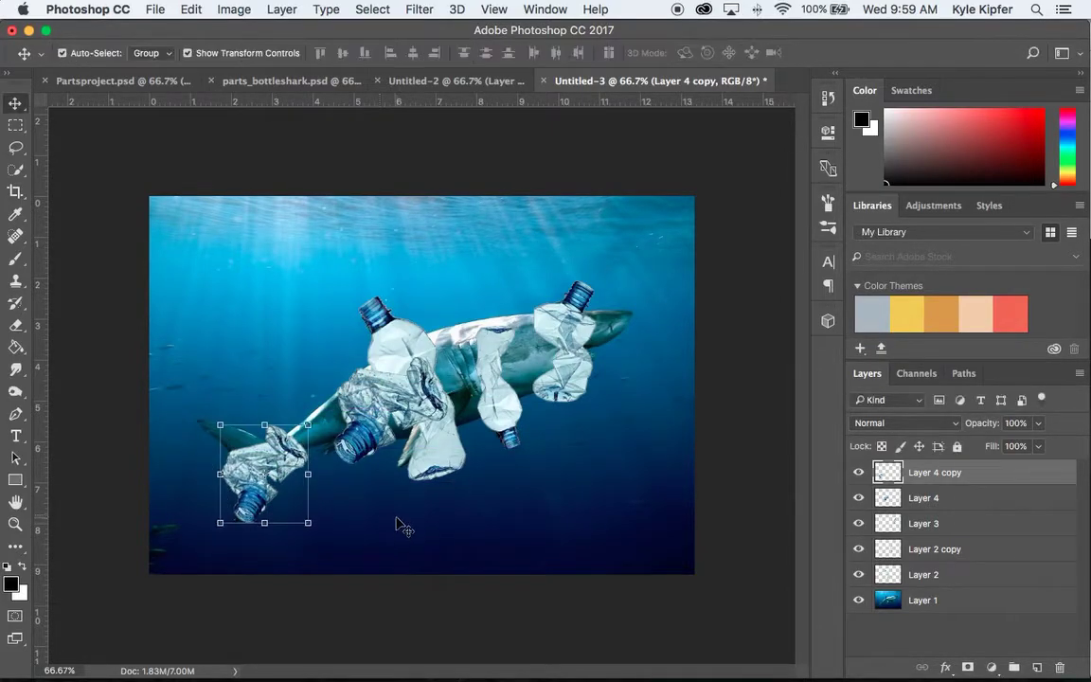
left_click_drag(268, 481, 244, 399)
left_click_drag(295, 331, 535, 384)
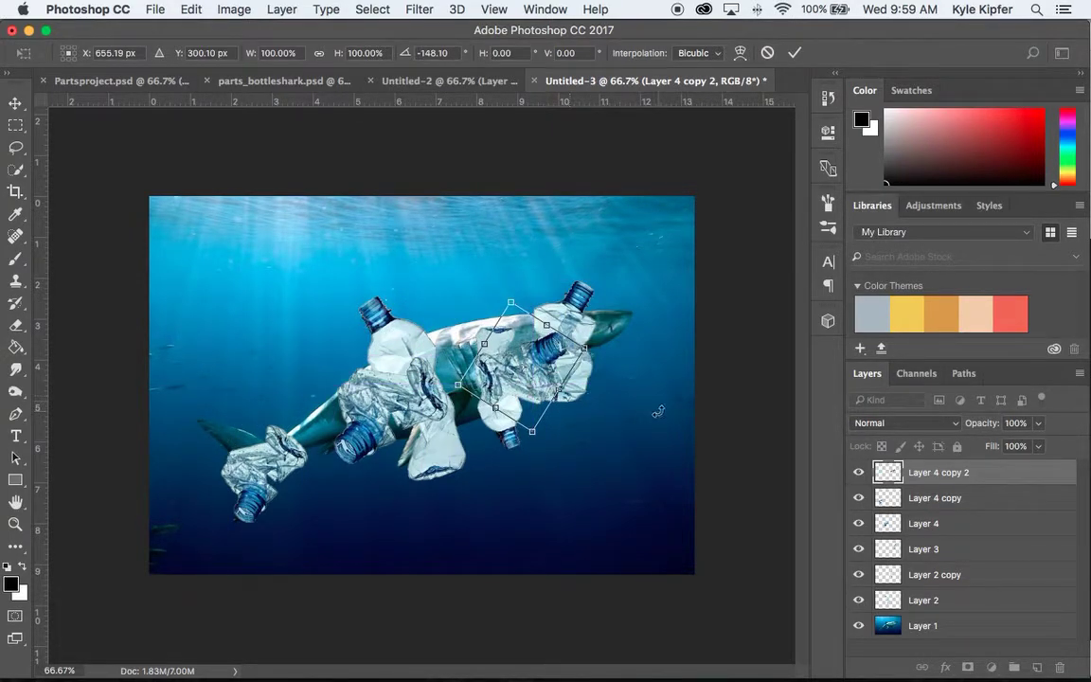
key("Return")
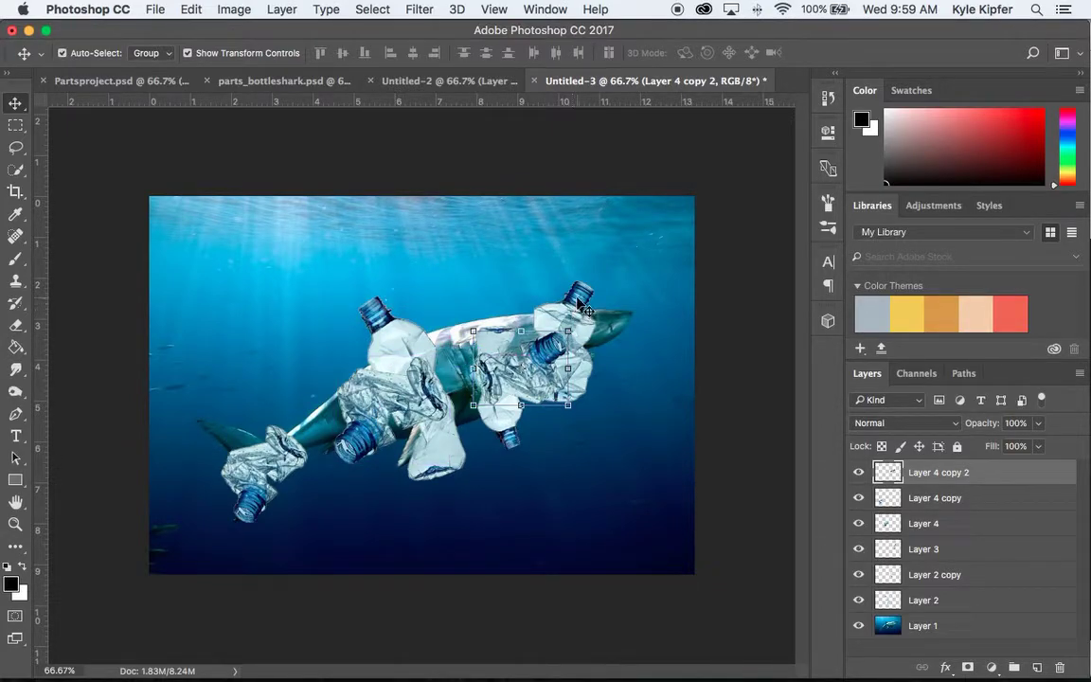
Copy a bottle to the shark's left side as Layer 3 copy, shrunk to about 87%
left_click_drag(580, 301, 332, 399)
left_click_drag(285, 368, 290, 434)
left_click_drag(338, 396, 353, 421)
Commit Layer 3 copy, then duplicate the central bottle pair up-right, rotated about 125°
key("Return")
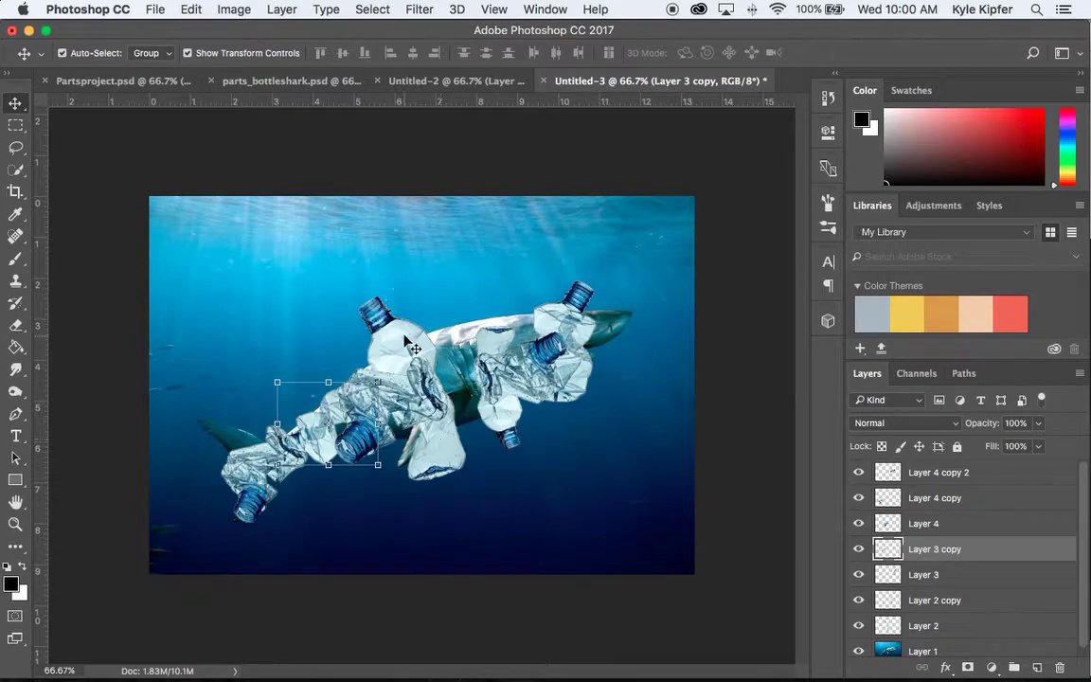
left_click_drag(410, 333, 468, 275)
key("super+z")
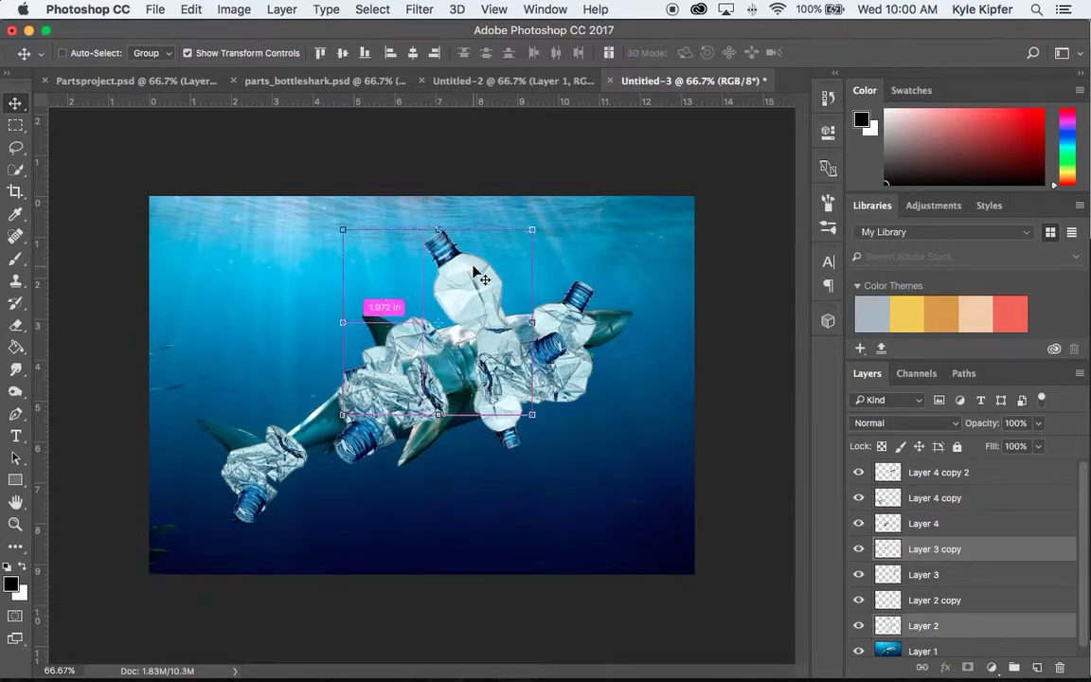
left_click(426, 405, "shift")
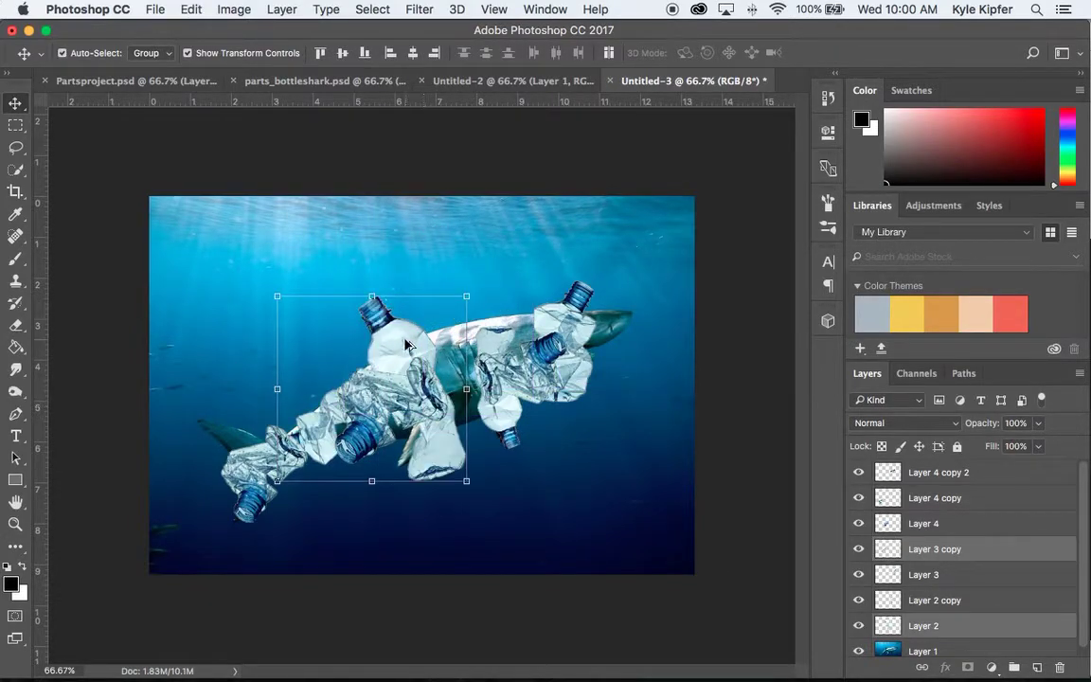
left_click_drag(405, 344, 460, 331)
key("super+j")
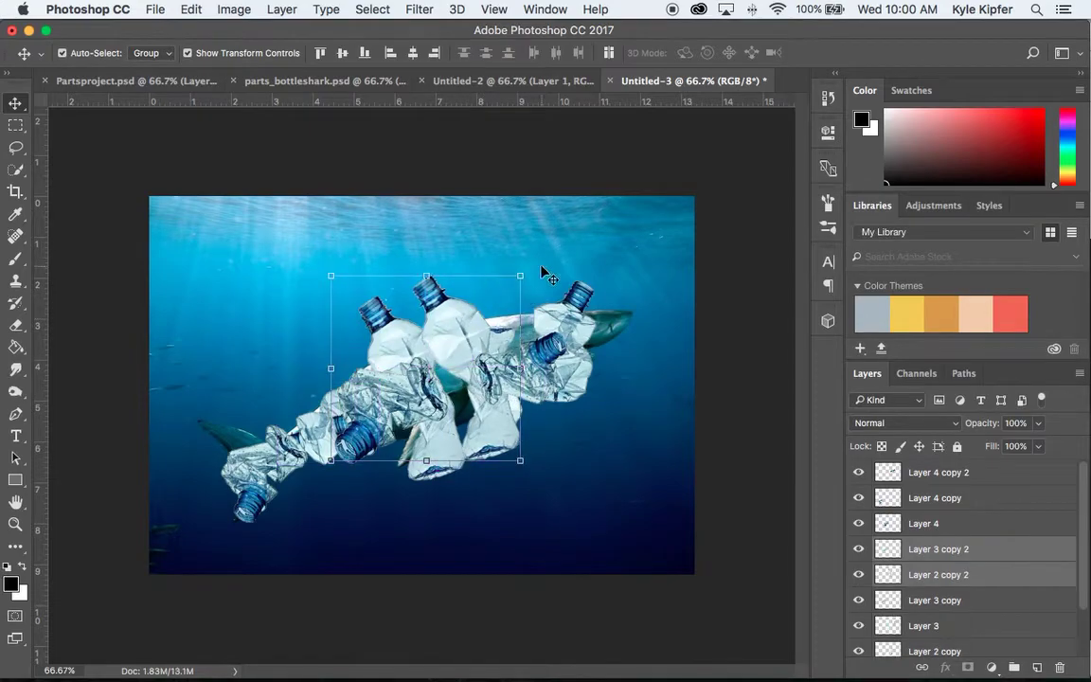
key("super+t")
left_click_drag(547, 278, 644, 554)
left_click_drag(456, 413, 501, 347)
left_click_drag(567, 207, 619, 252)
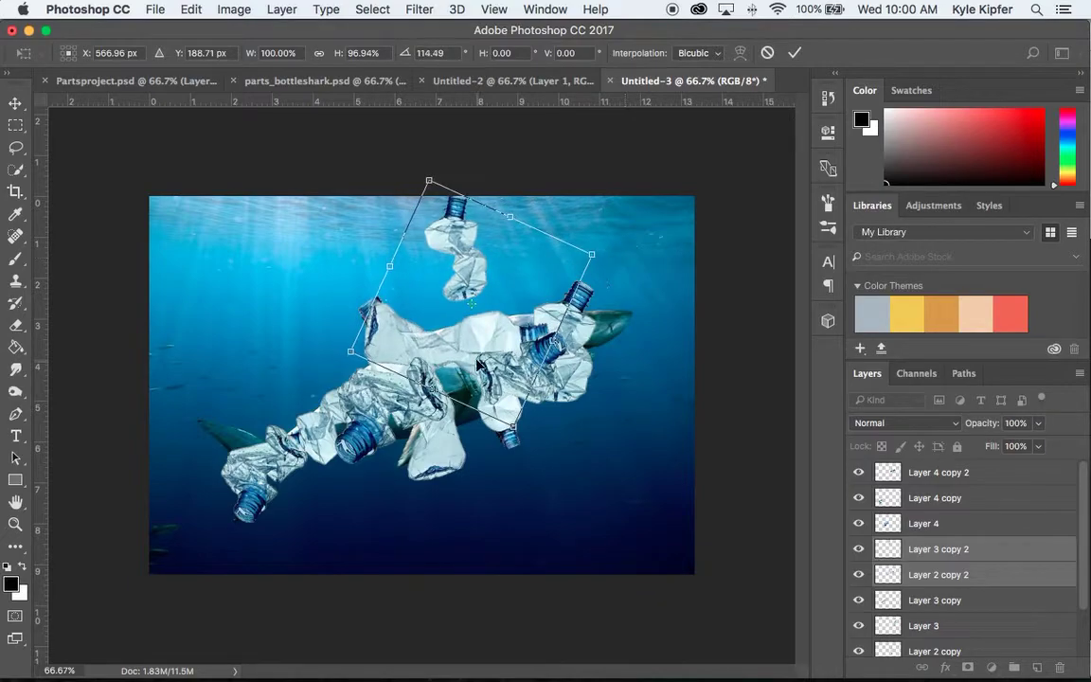
left_click_drag(488, 328, 512, 324)
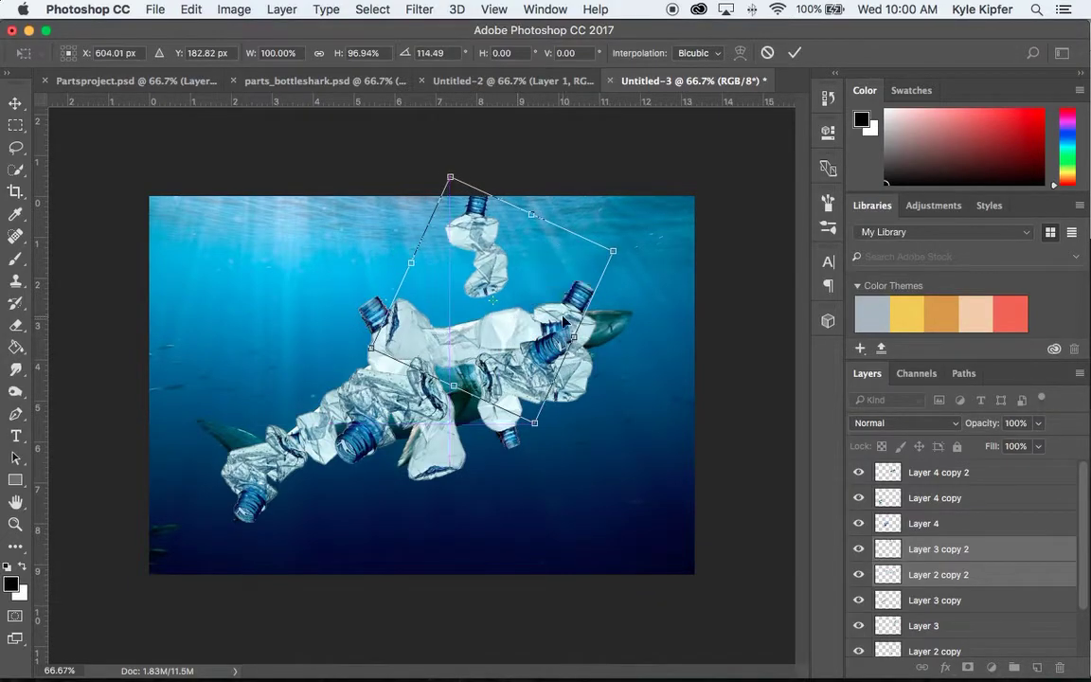
key("Return")
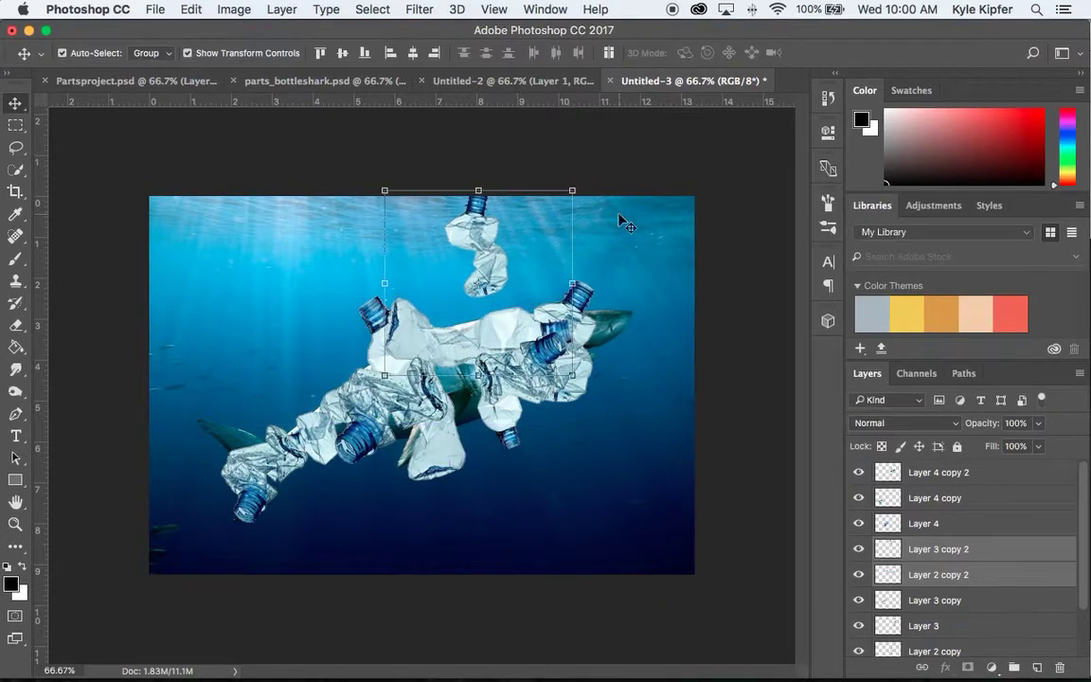
Place a bottle copy at the shark's tail, tilted about -48.6°
left_click(554, 234)
left_click_drag(488, 234, 240, 426)
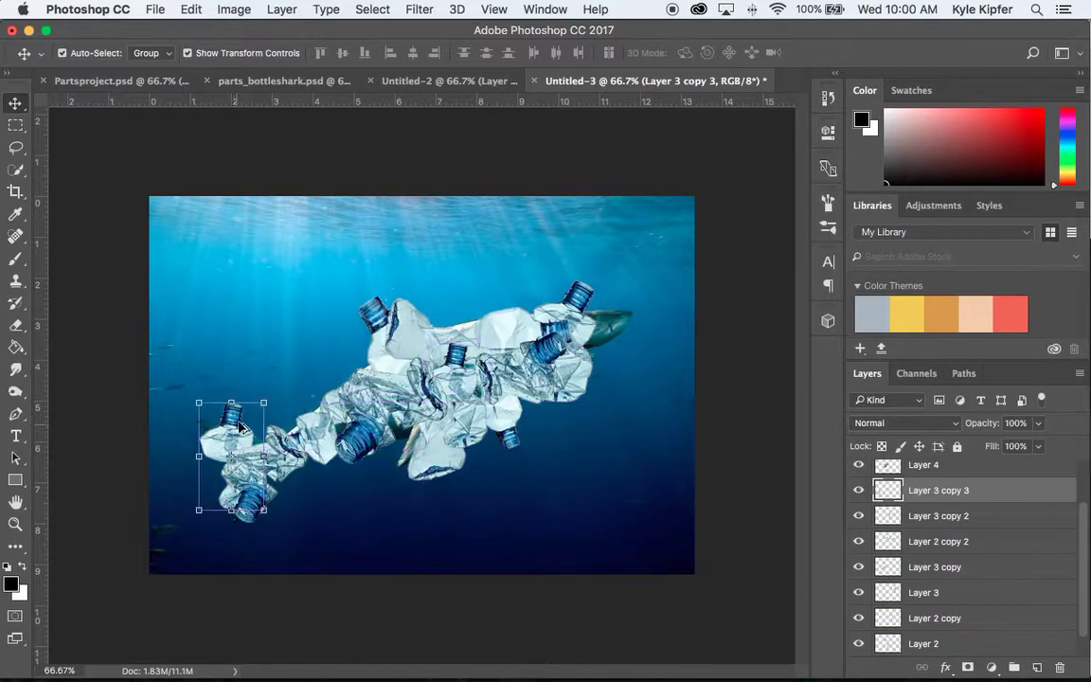
key("super+t")
left_click_drag(248, 350, 171, 377)
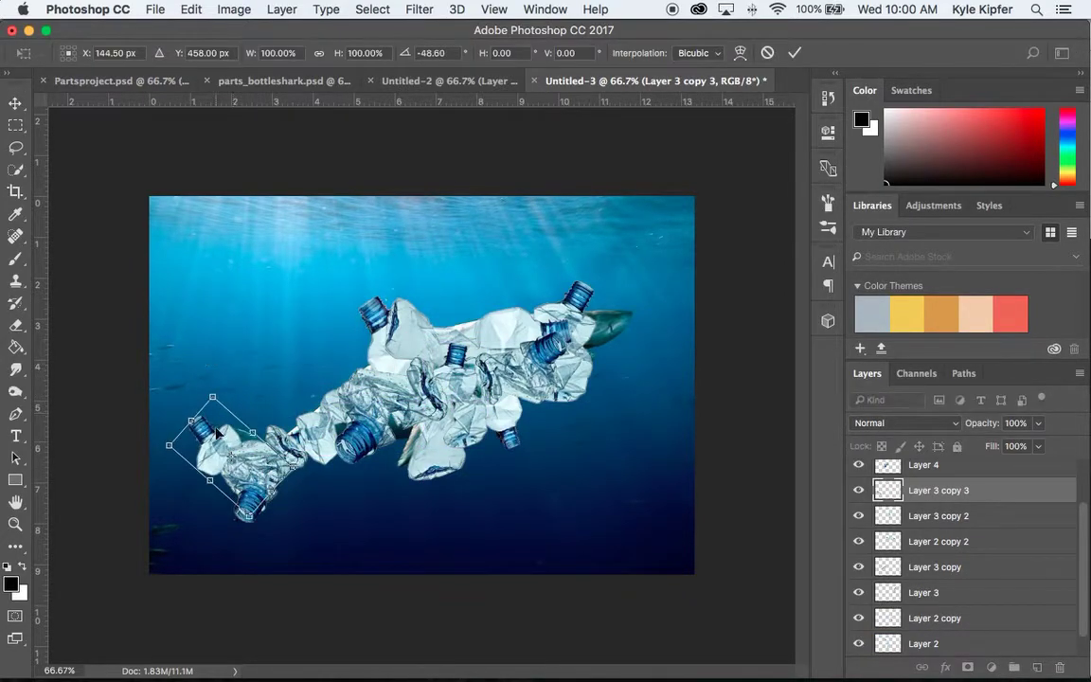
left_click_drag(231, 439, 232, 425)
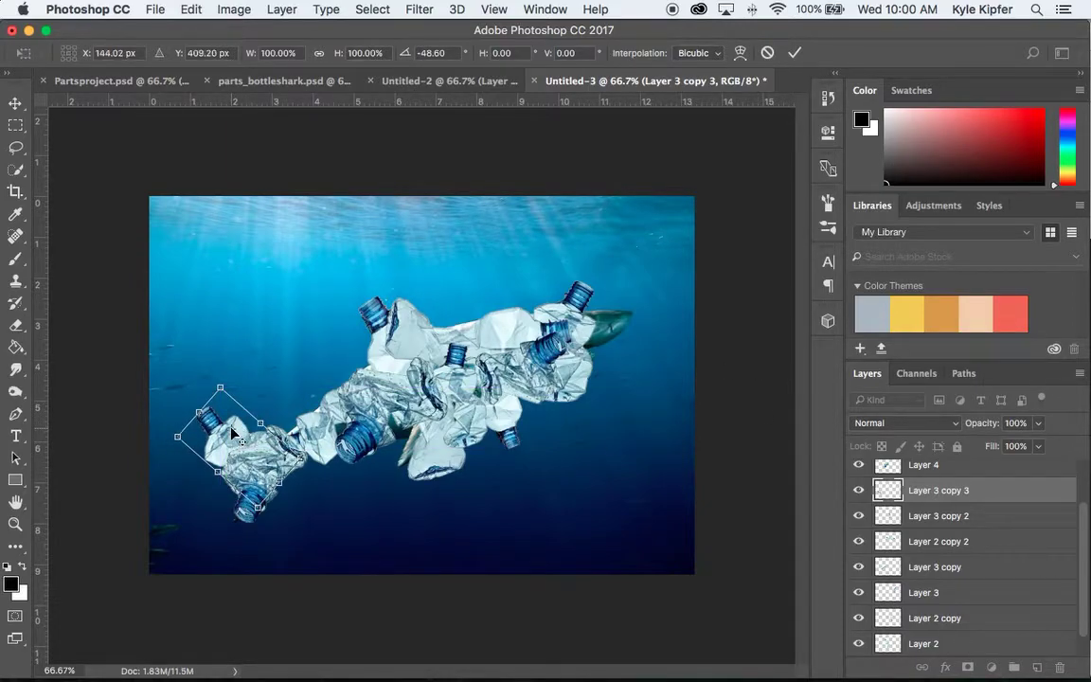
key("Return")
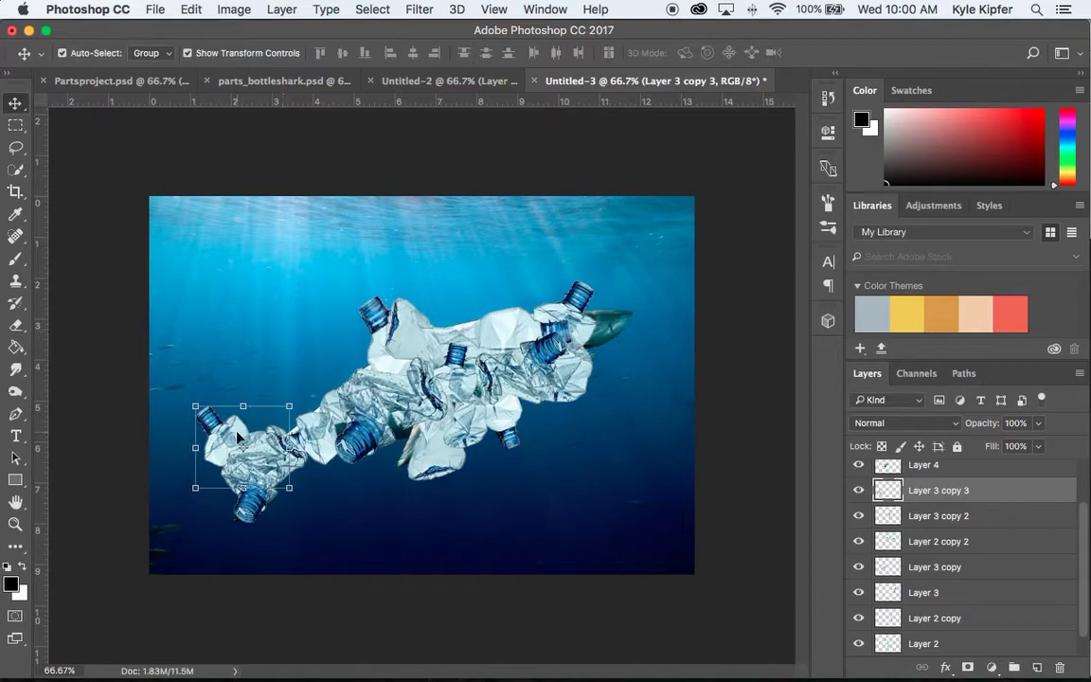
Place another rotated bottle copy over the shark's snout
left_click_drag(238, 437, 617, 388)
key("super+t")
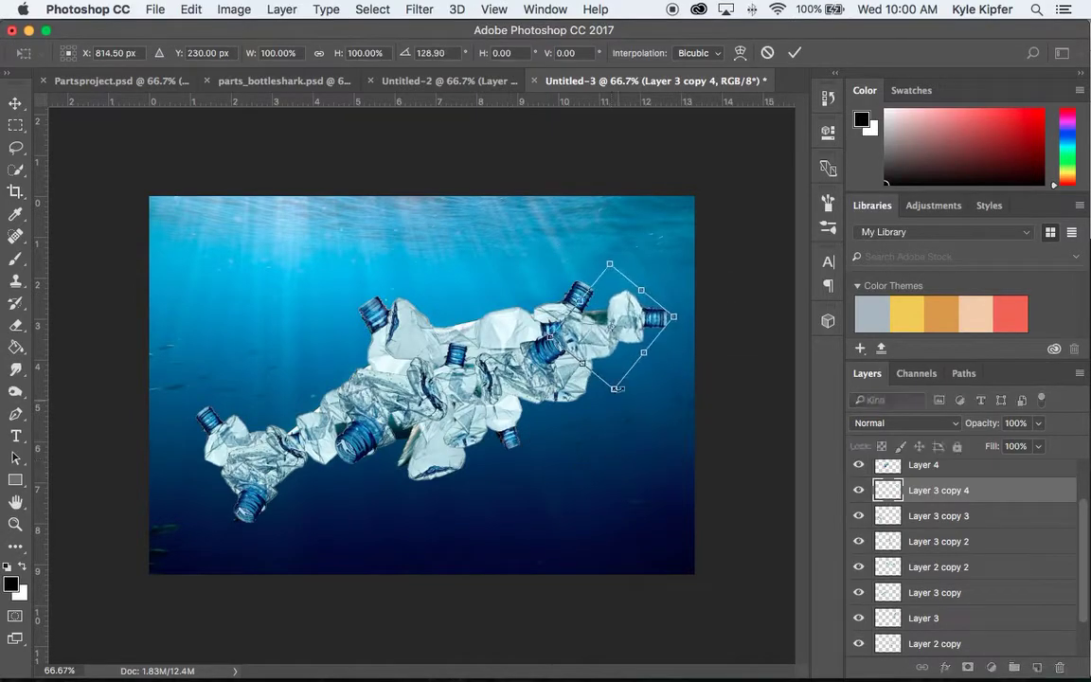
mouse_move(640, 323)
left_mouse_down()
mouse_move(597, 325)
mouse_move(619, 323)
left_mouse_up()
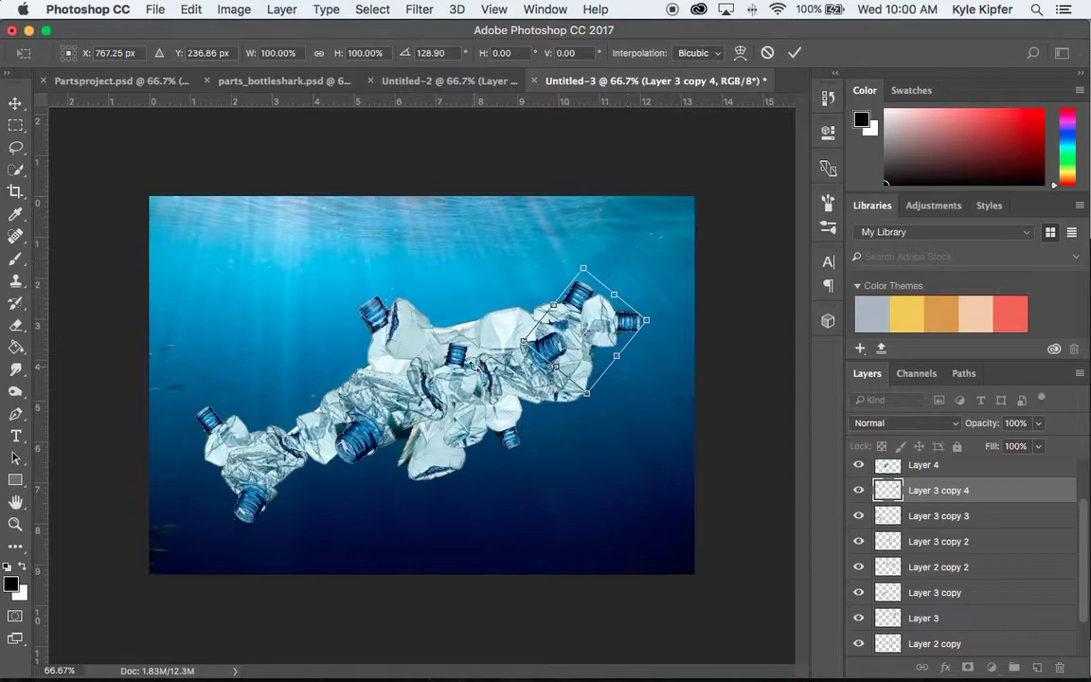
key("Return")
Tilt the upright middle bottle about 3.7° clockwise and nudge it slightly left
left_click(594, 524)
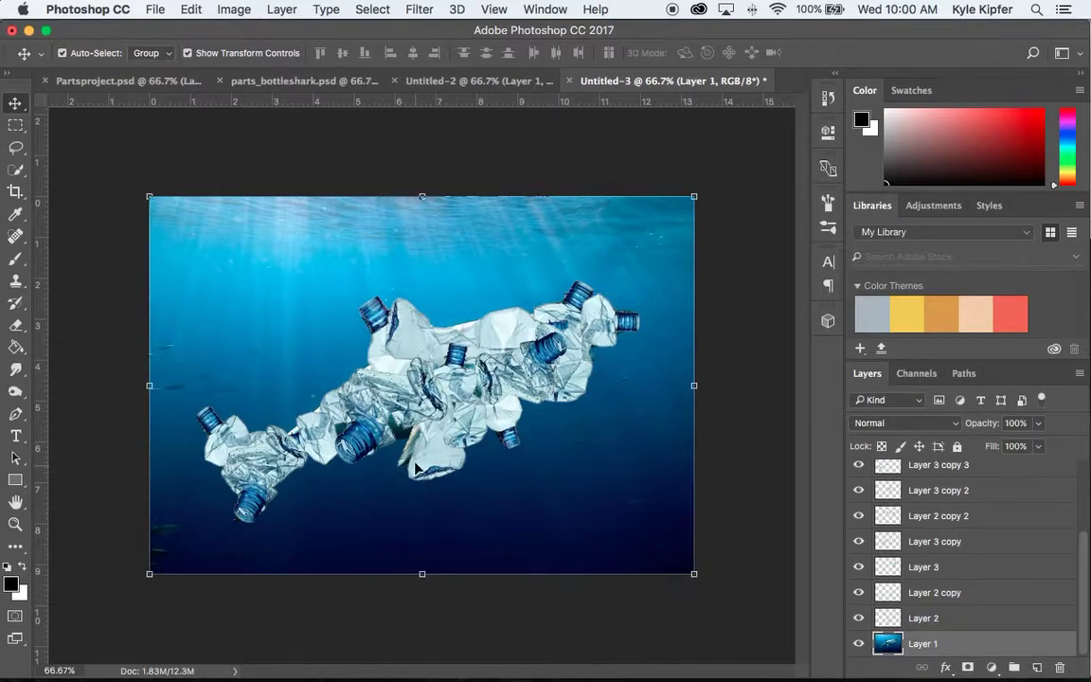
left_click(431, 460)
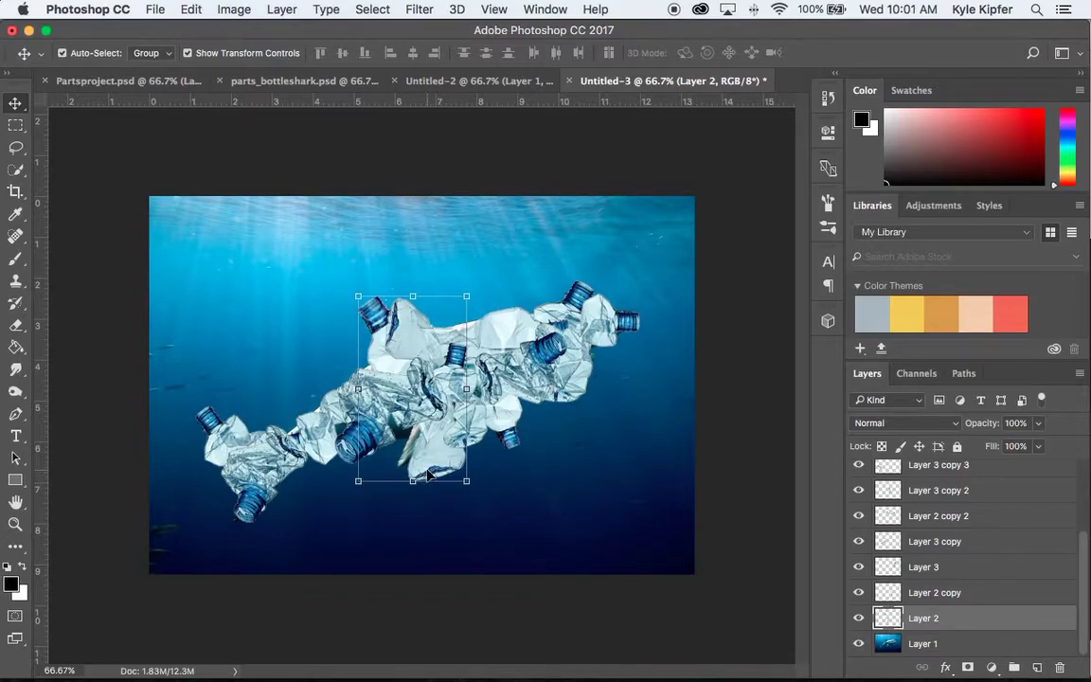
left_click_drag(480, 490, 464, 455)
key("shift+Left")
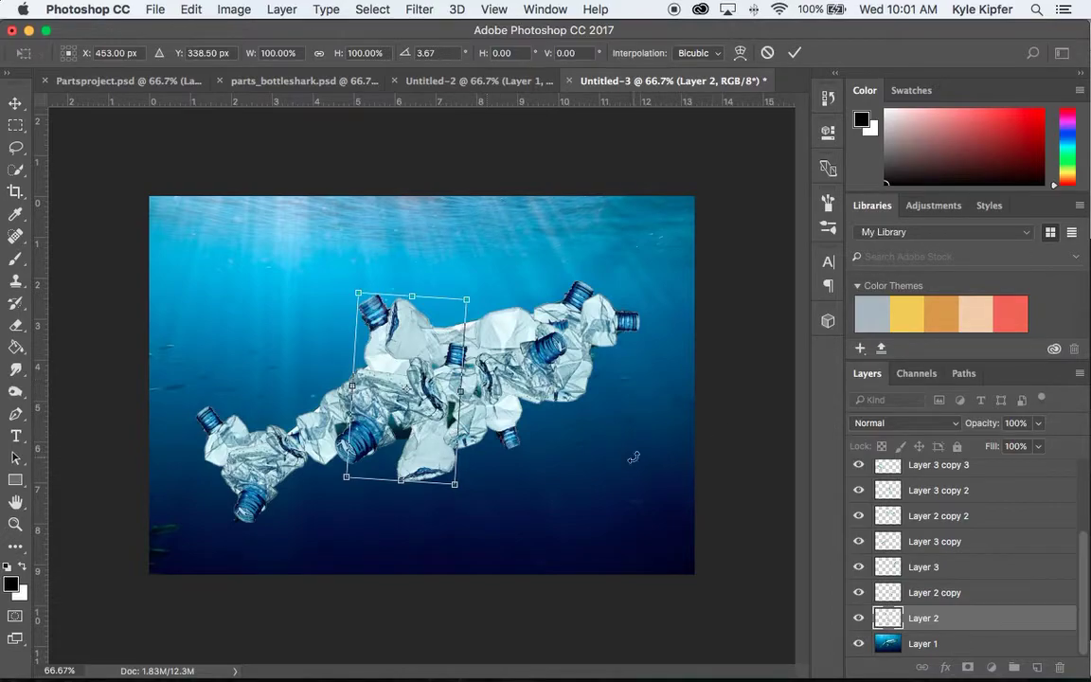
key("Return")
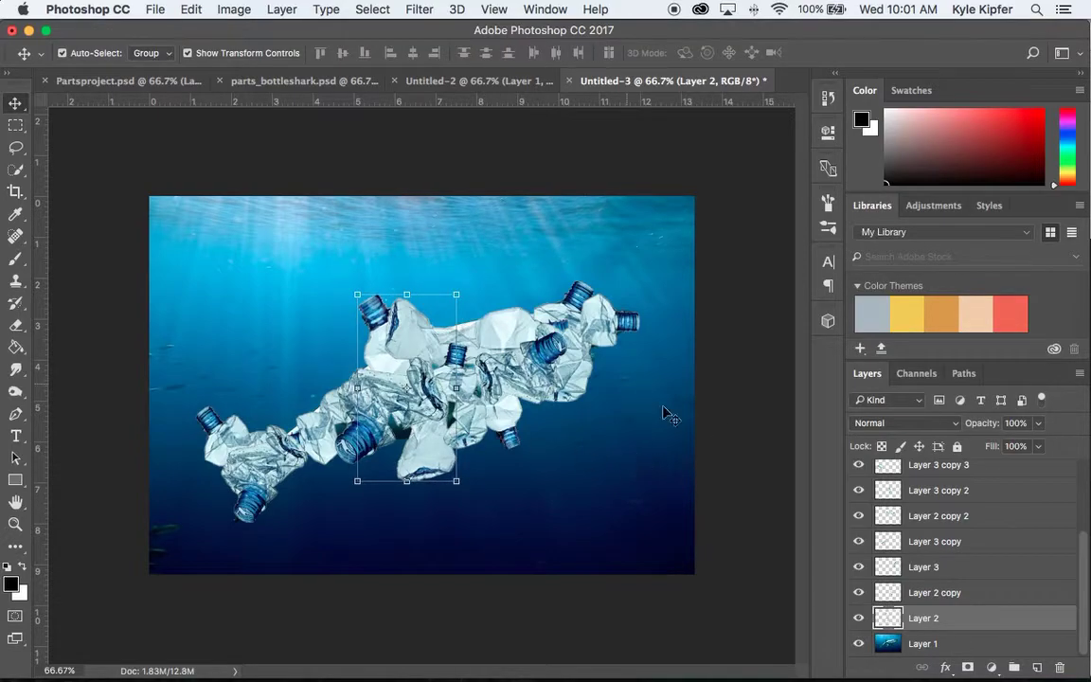
Select every bottle layer from Layer 4 copy 2 down to Layer 2 and apply Merge Layers
scroll(981, 614, "up", 4)
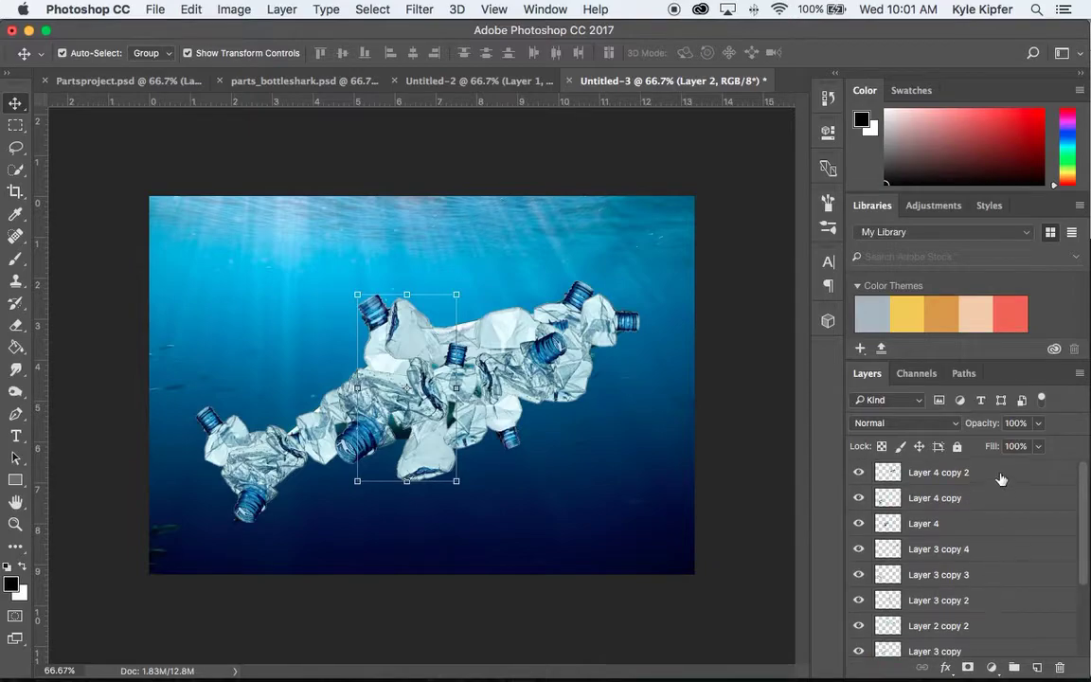
left_click(1001, 479)
scroll(985, 511, "down", 4)
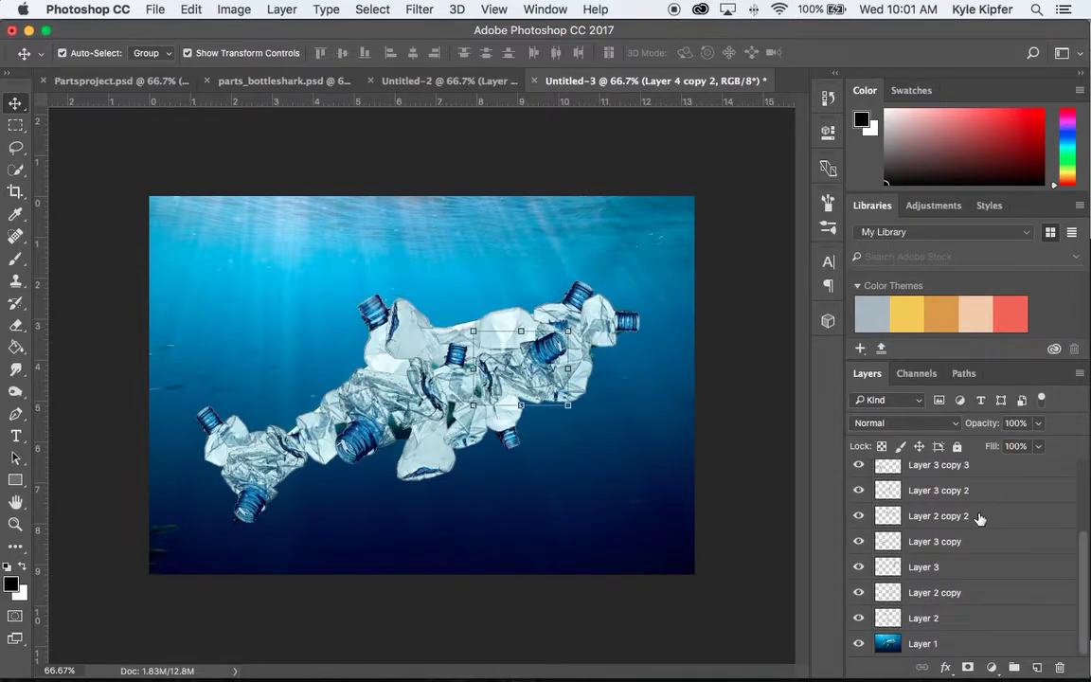
scroll(991, 519, "up", 4)
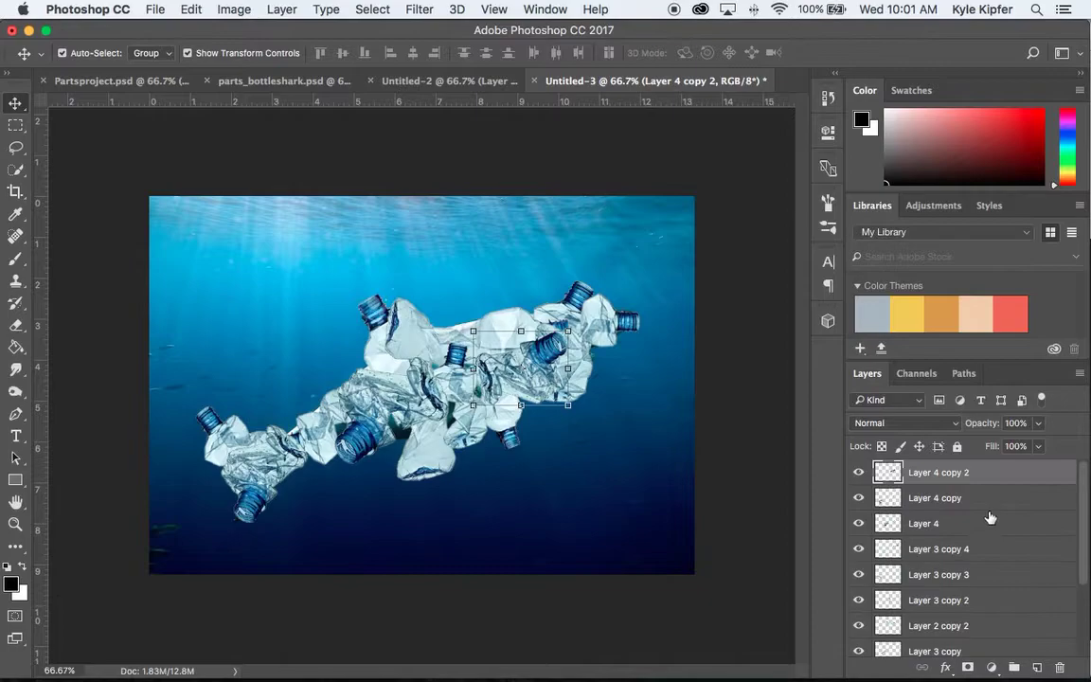
scroll(991, 483, "down", 4)
left_click(988, 618)
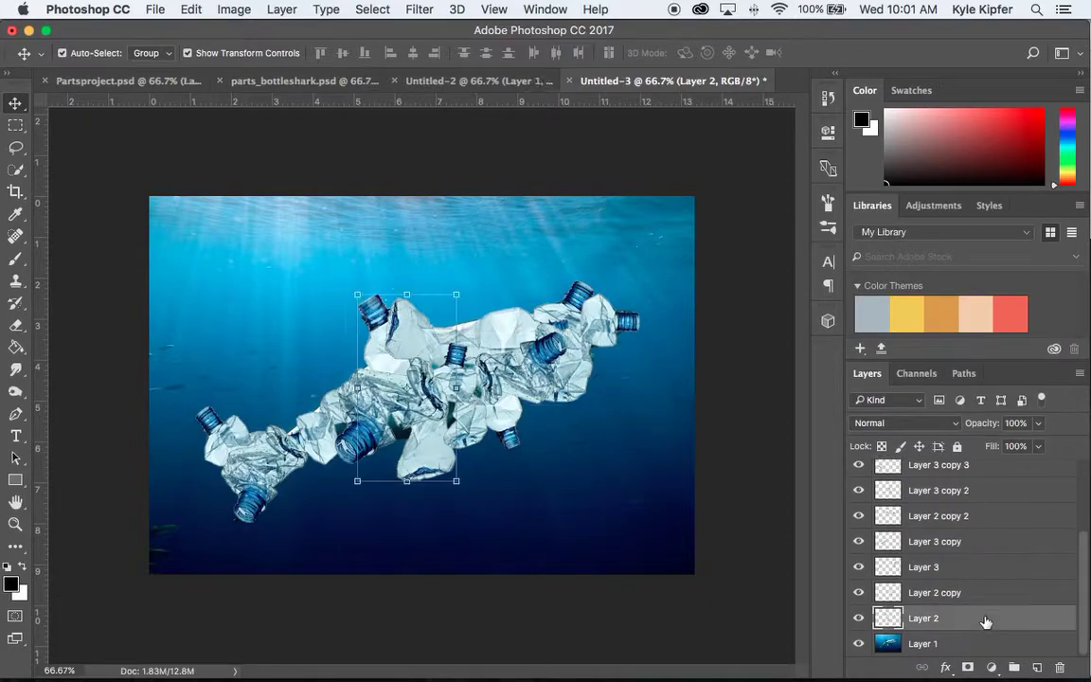
scroll(976, 621, "up", 3)
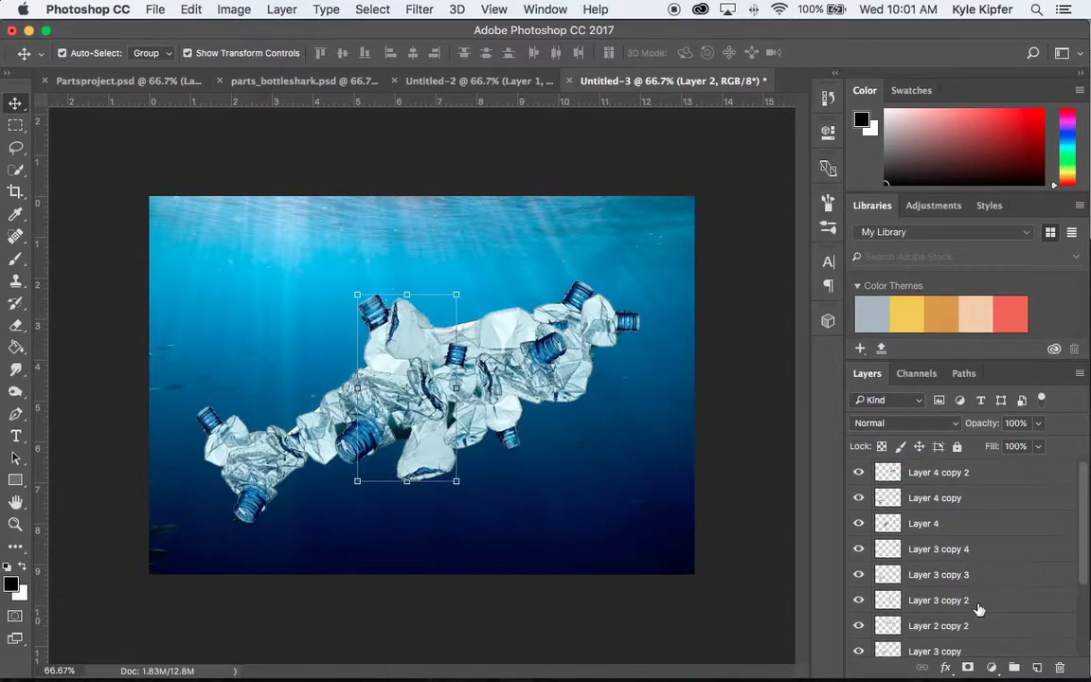
left_click(991, 476, "shift")
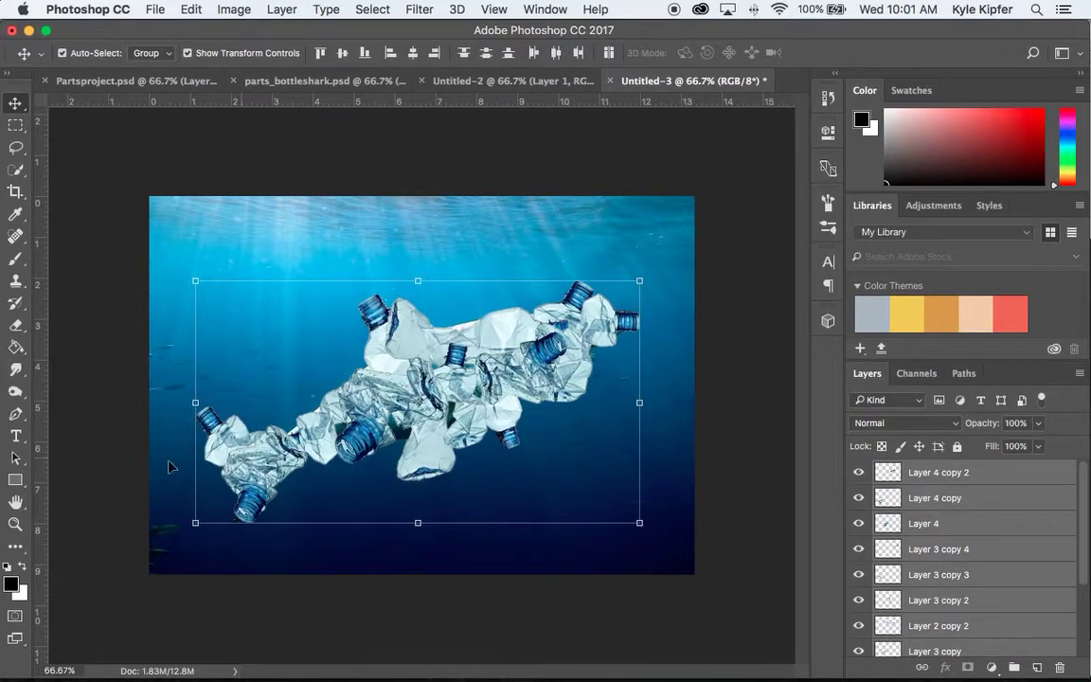
scroll(997, 536, "down", 3)
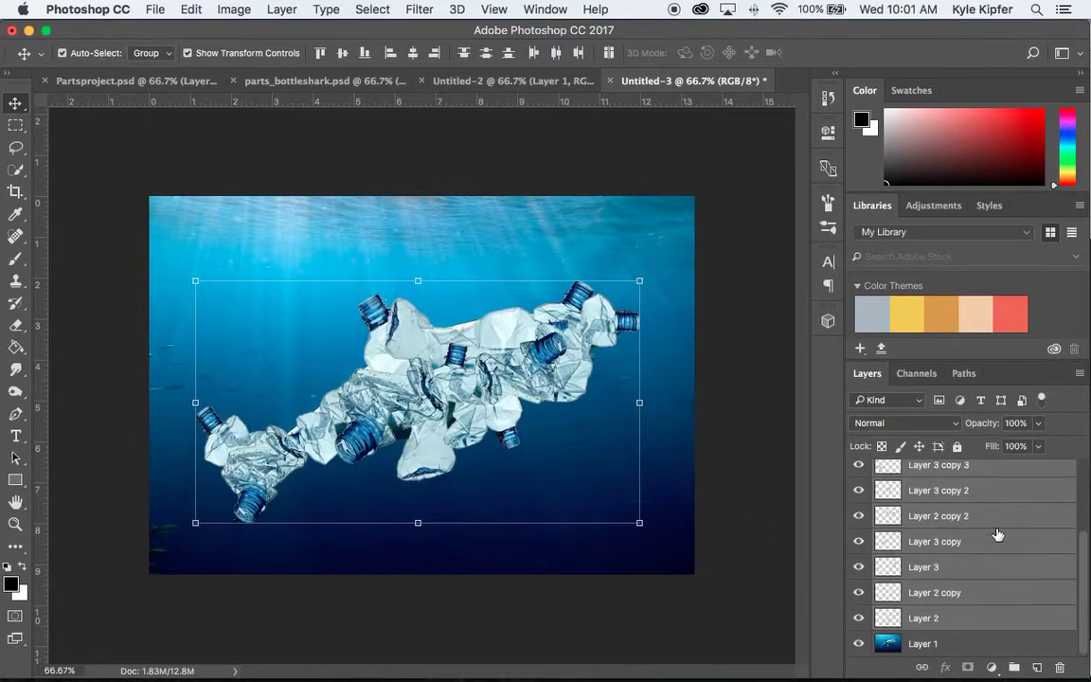
right_click(988, 549)
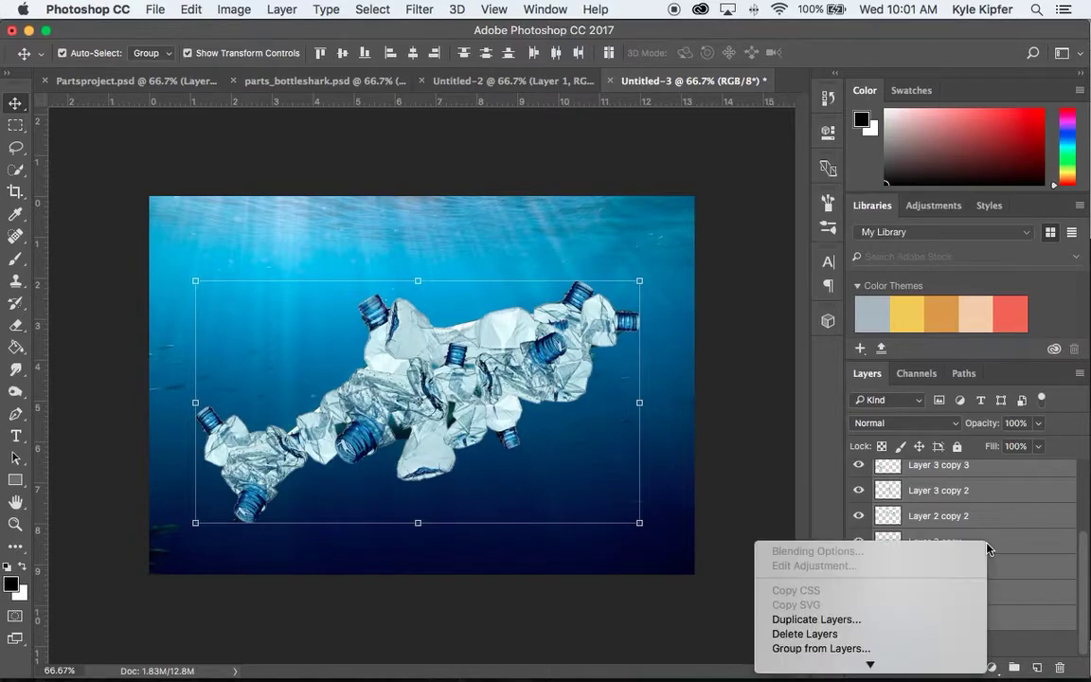
mouse_move(881, 661)
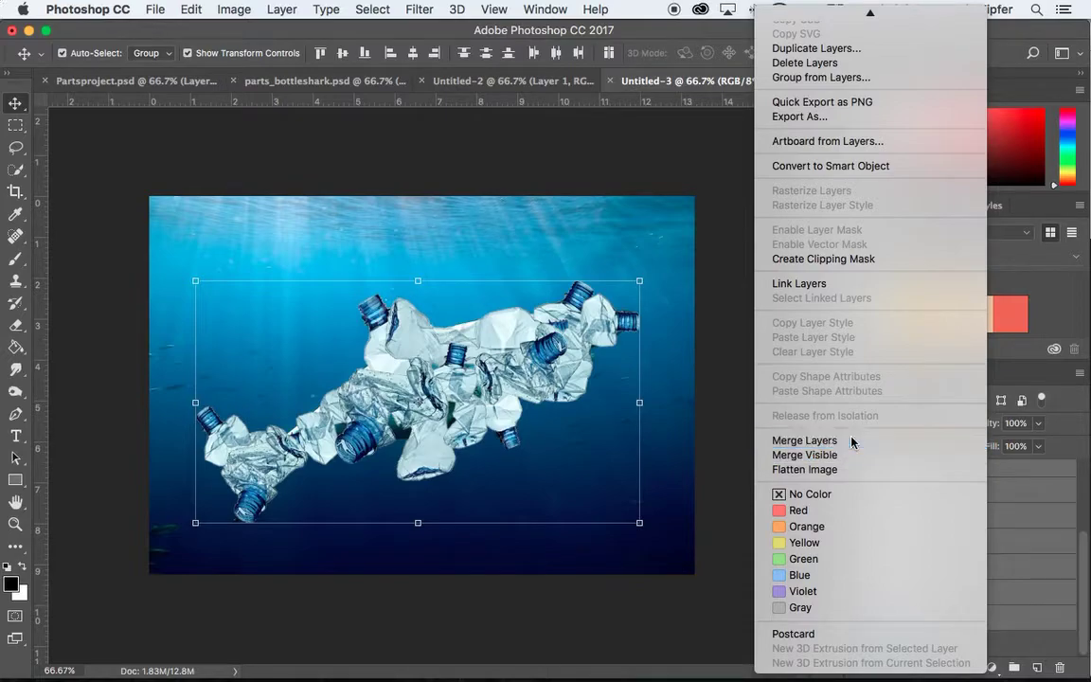
left_click(853, 441)
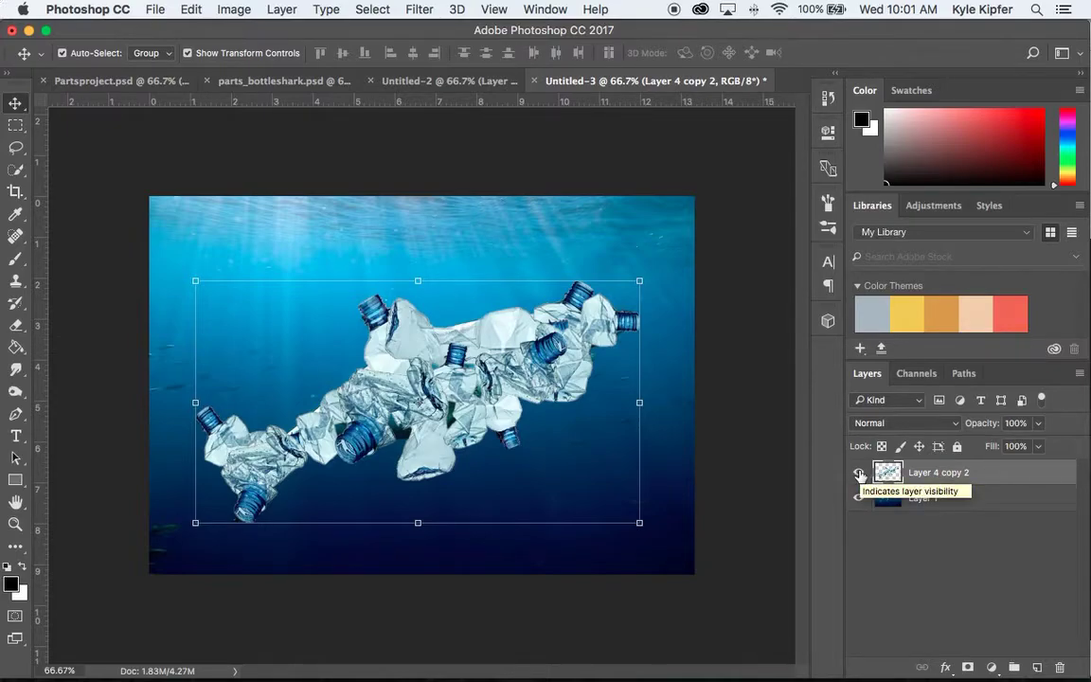
Hide Layer 4 copy 2 and Quick Select the shark's dorsal fin, body, belly and tail
left_click(859, 474)
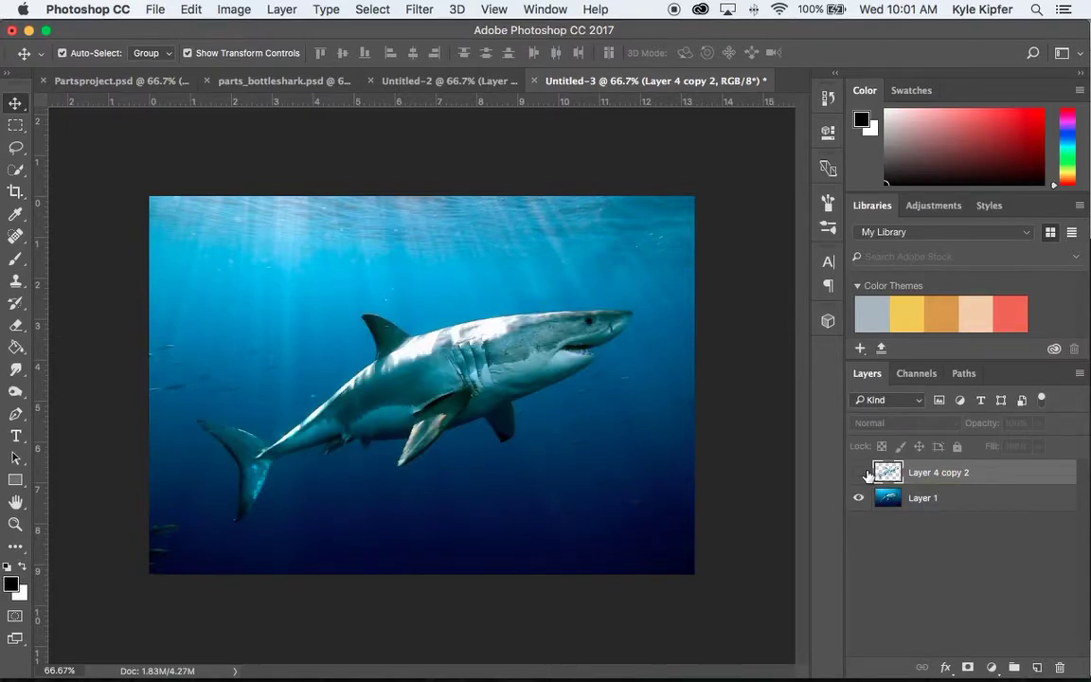
left_click(17, 172)
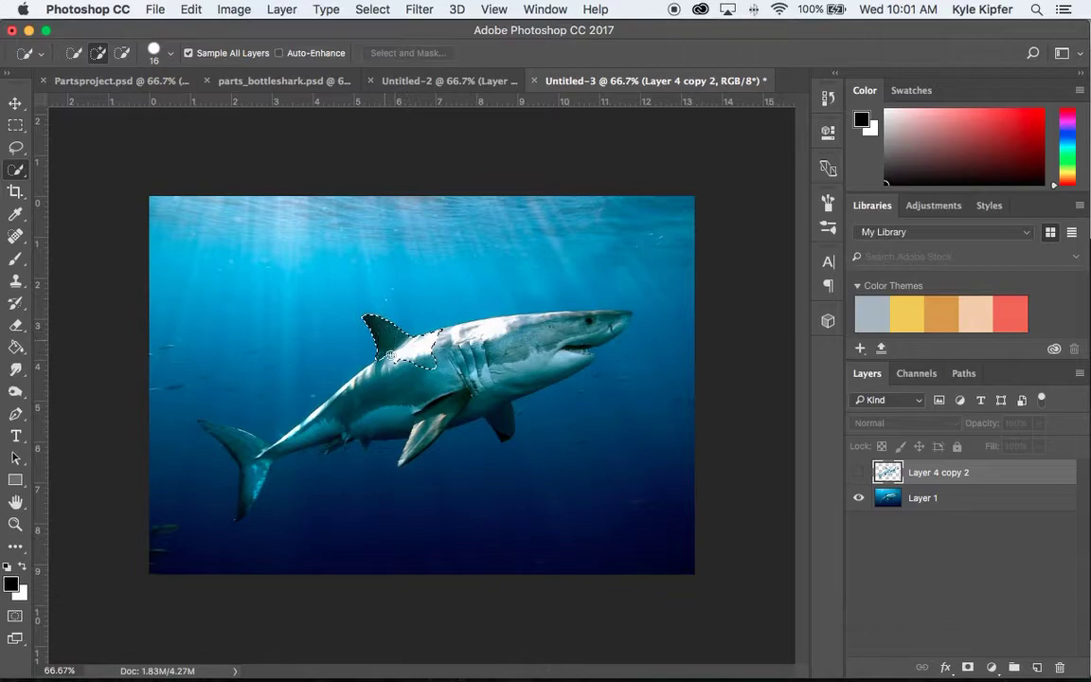
mouse_move(353, 322)
left_mouse_down()
mouse_move(363, 383)
mouse_move(262, 456)
mouse_move(202, 421)
mouse_move(243, 460)
mouse_move(239, 513)
left_mouse_up()
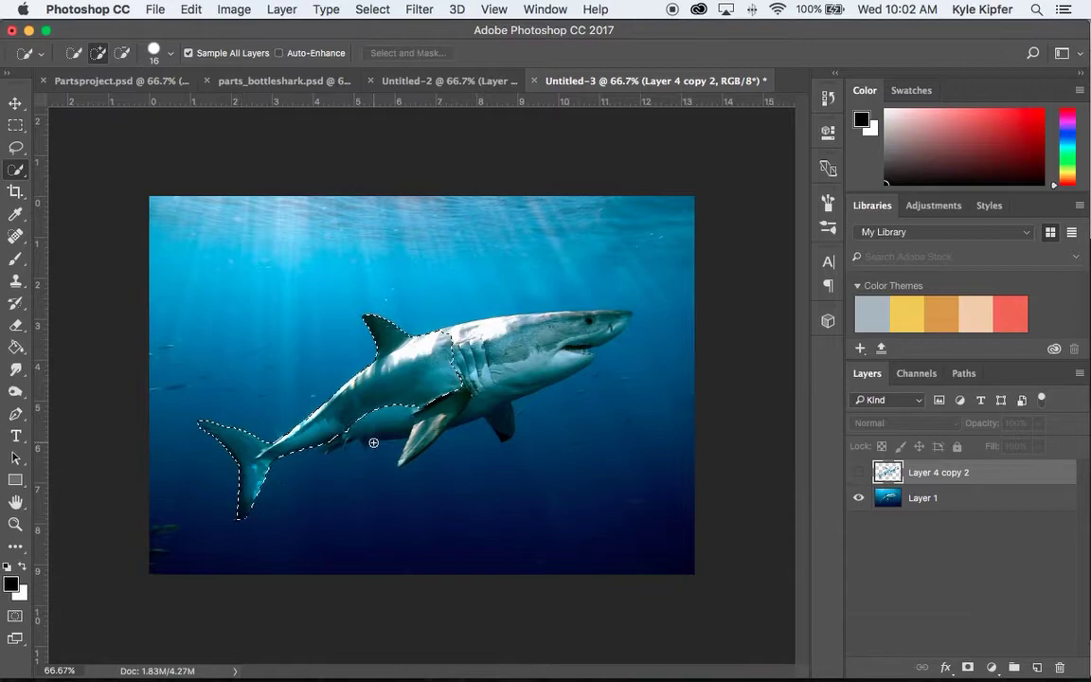
mouse_move(349, 438)
left_mouse_down()
mouse_move(410, 427)
mouse_move(413, 445)
mouse_move(451, 399)
mouse_move(499, 413)
mouse_move(495, 378)
mouse_move(448, 334)
mouse_move(440, 338)
mouse_move(466, 330)
mouse_move(508, 340)
mouse_move(493, 363)
mouse_move(587, 341)
left_mouse_up()
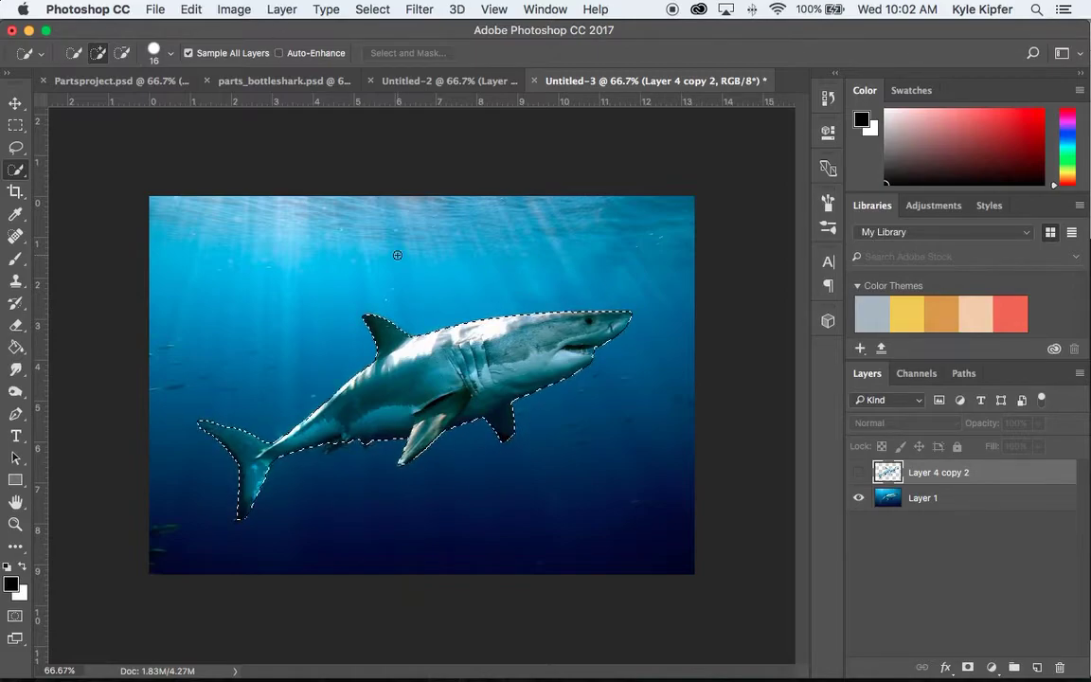
Invert the shark selection, show Layer 4 copy 2 again, and delete the bottles outside the shark
left_click(360, 9)
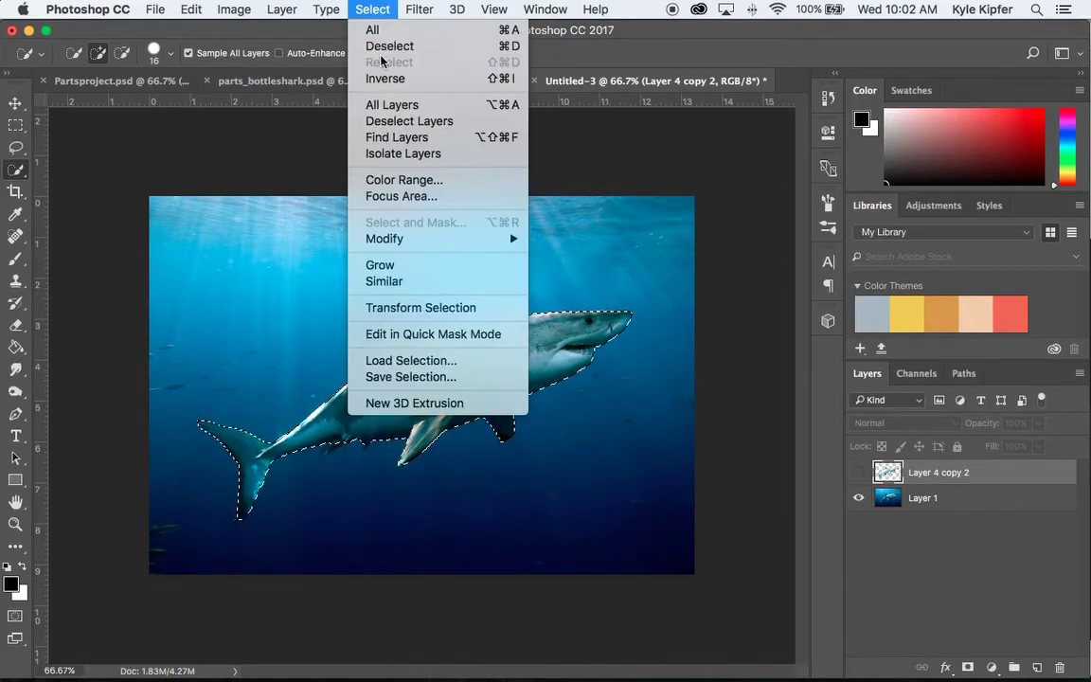
left_click(386, 78)
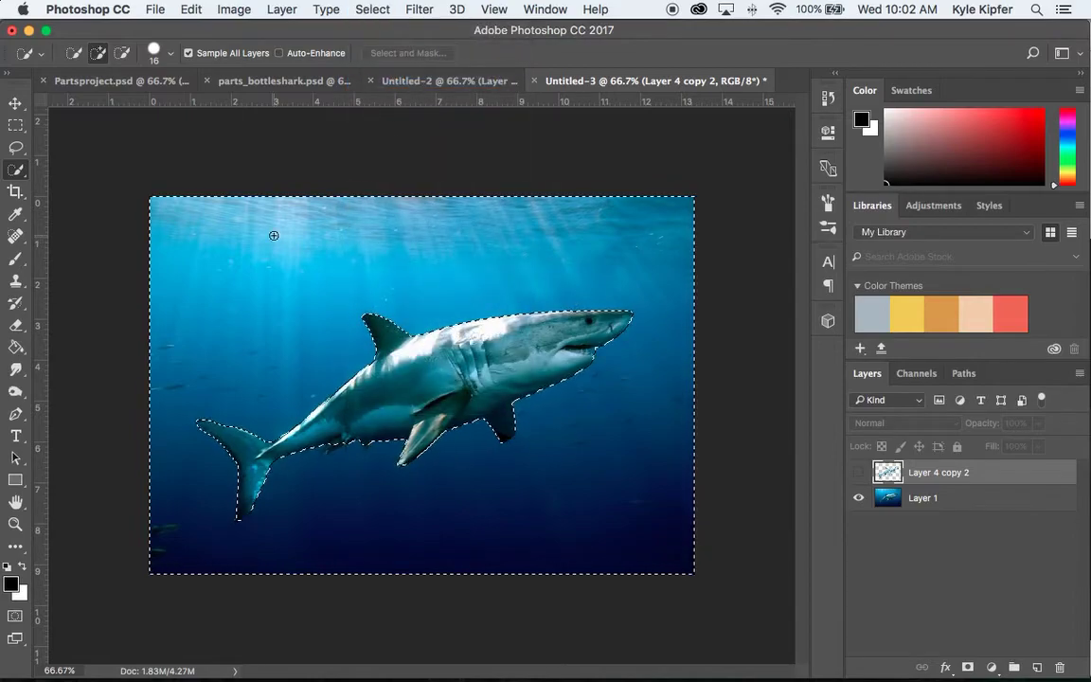
left_click(859, 473)
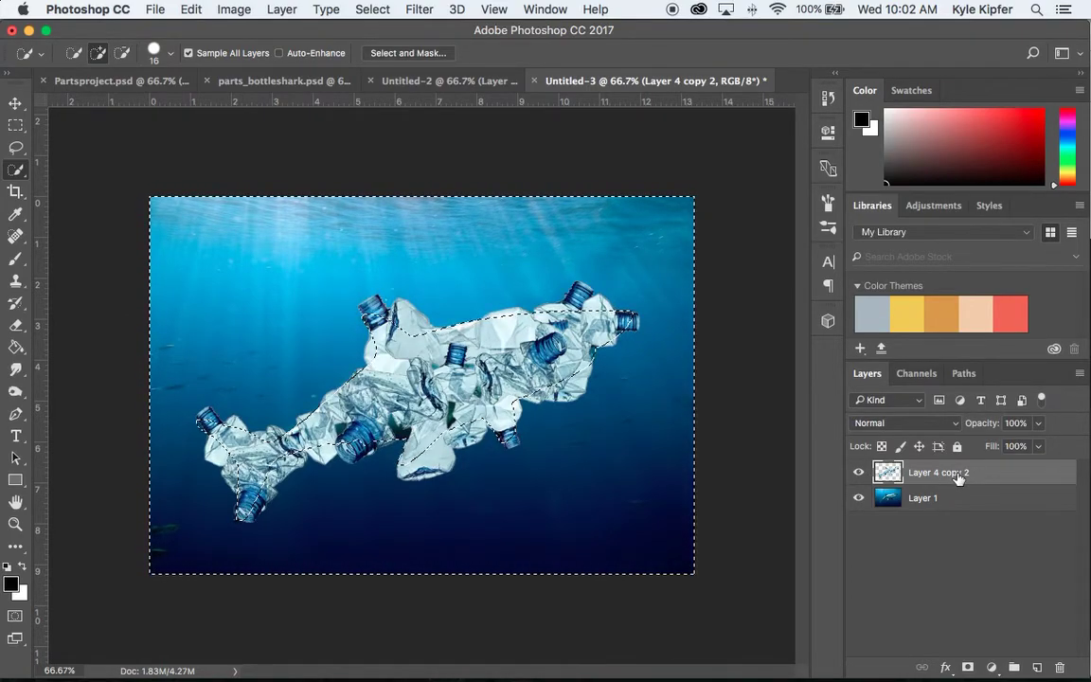
key("Delete")
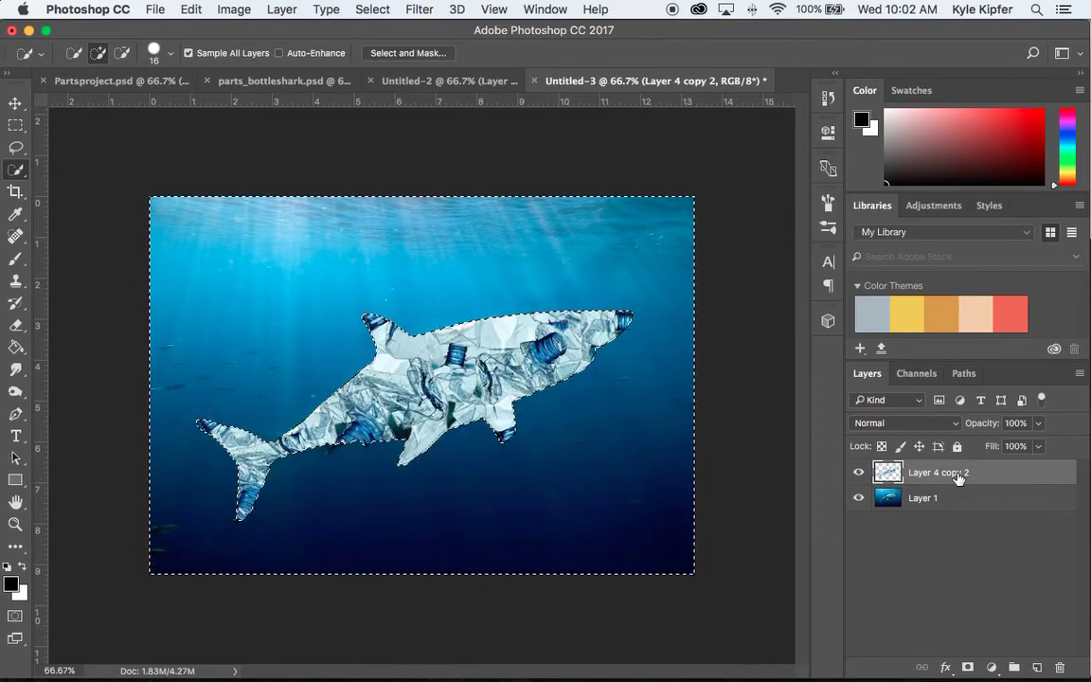